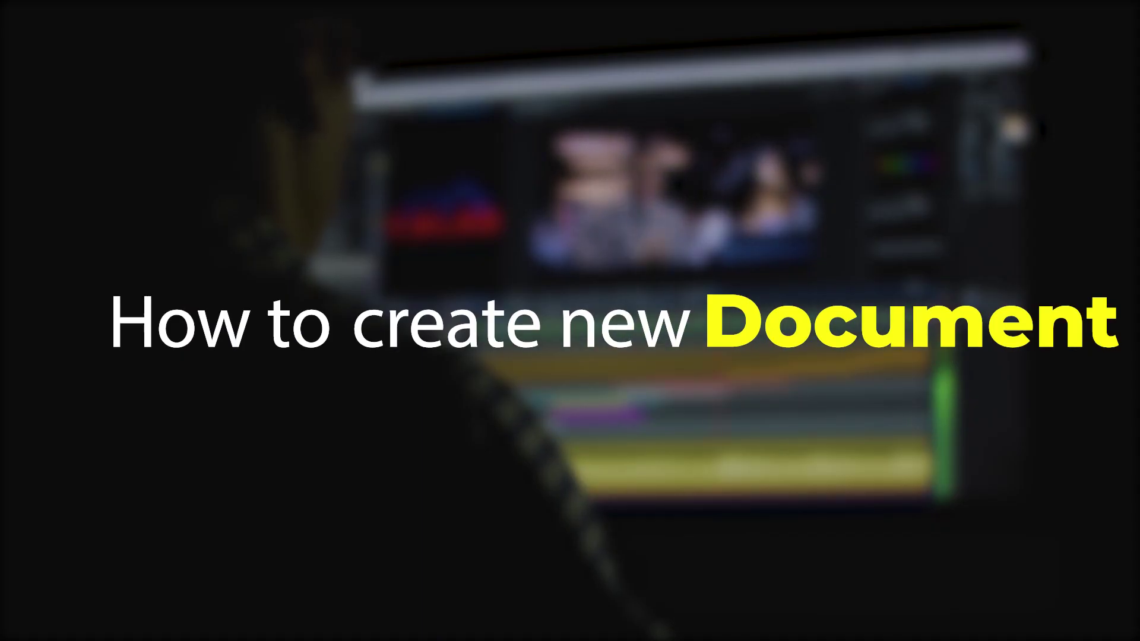
Step: Launch Photoshop and create a 2560 × 1440 px, 72 ppi, RGB Color, 32-bit document
{"action": "left_click", "coordinate": [796, 622]}
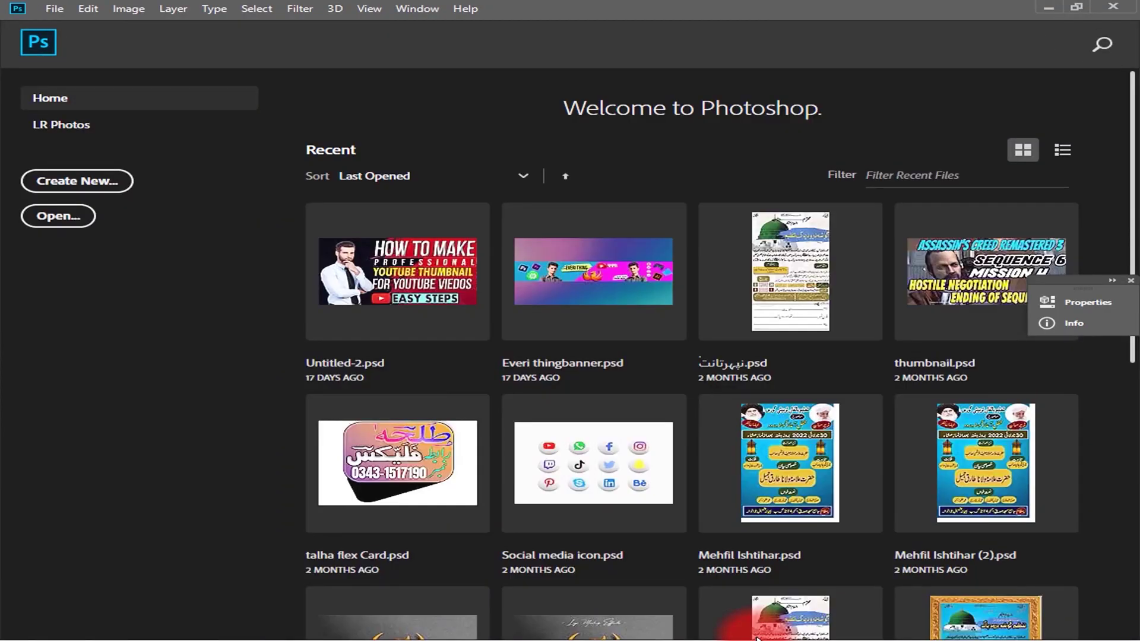
{"action": "left_click", "coordinate": [80, 179]}
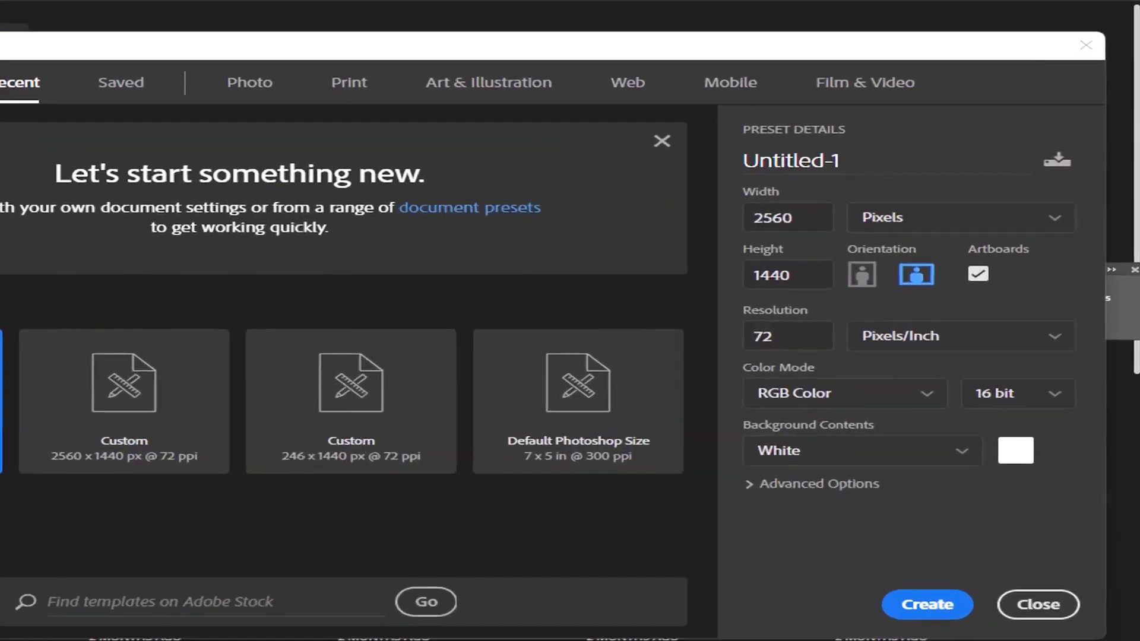
{"action": "key", "text": "Tab"}
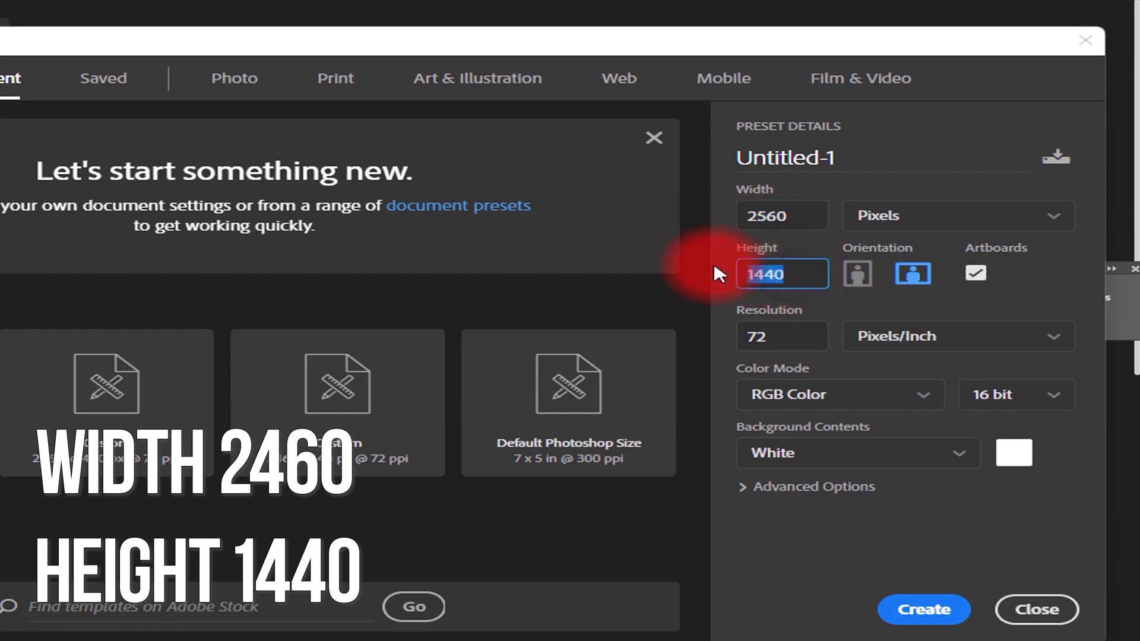
{"action": "key", "text": "Tab"}
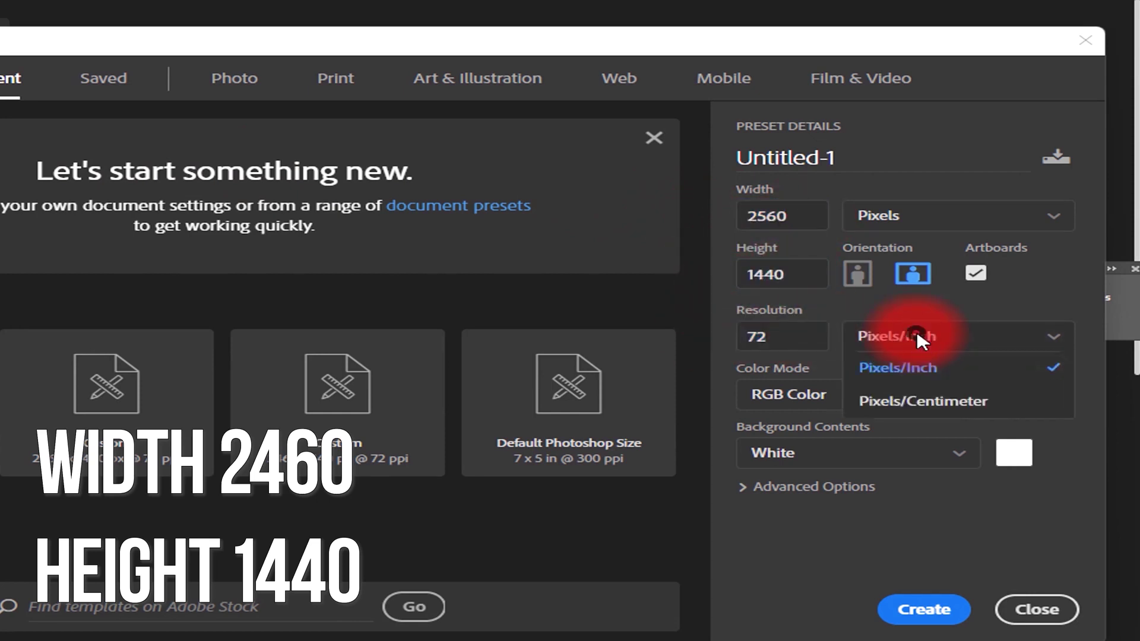
{"action": "left_click", "coordinate": [914, 275]}
{"action": "left_click", "coordinate": [900, 222]}
{"action": "left_click", "coordinate": [900, 247]}
{"action": "left_click", "coordinate": [825, 395]}
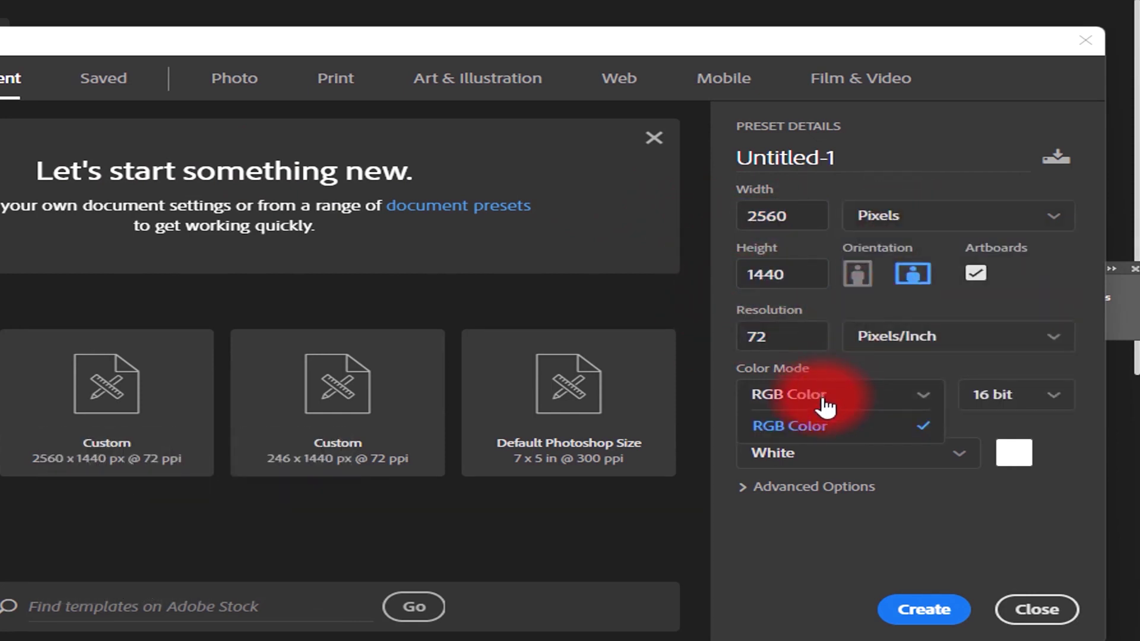
{"action": "left_click", "coordinate": [771, 427]}
{"action": "left_click", "coordinate": [1032, 396]}
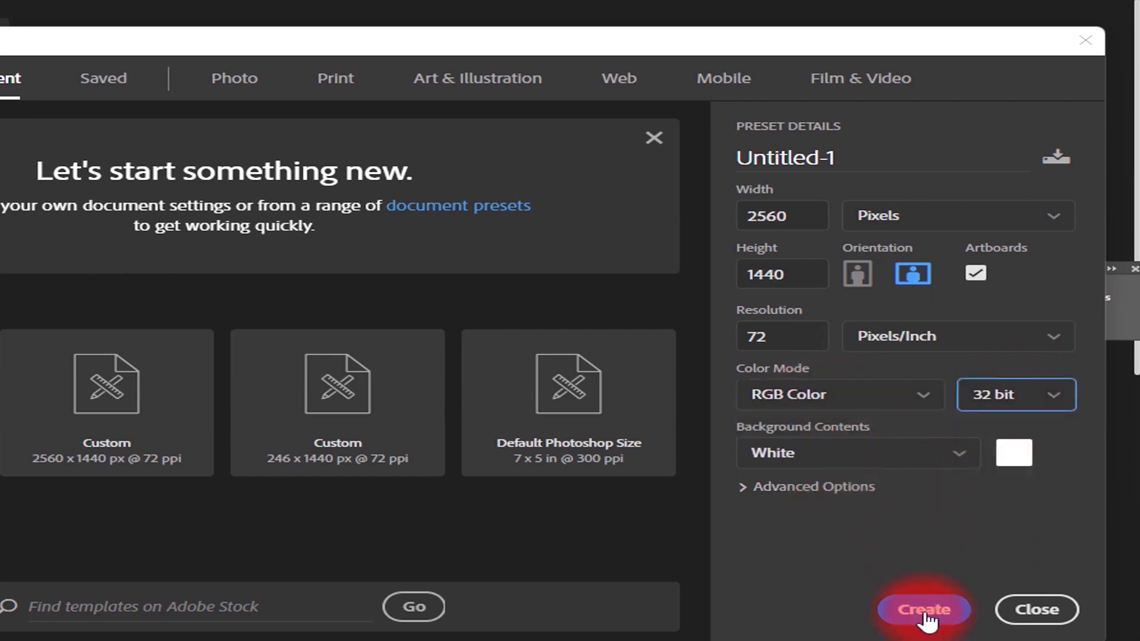
{"action": "left_click", "coordinate": [926, 612]}
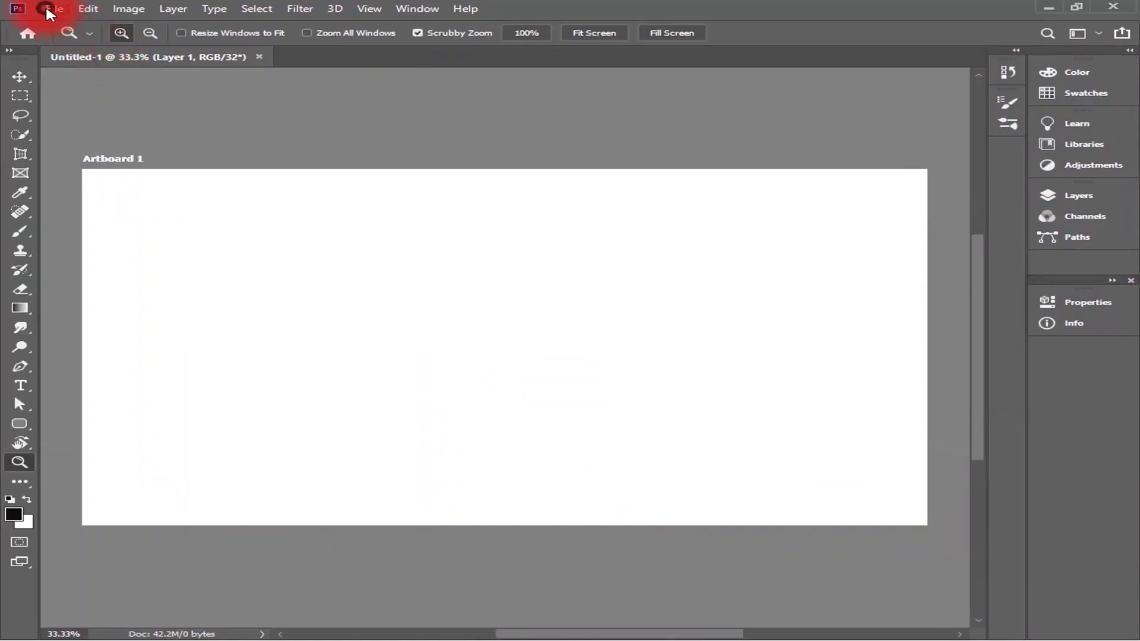
Step: Place the blue textured wall image from Downloads as an embedded layer on the artboard
{"action": "left_click", "coordinate": [47, 10]}
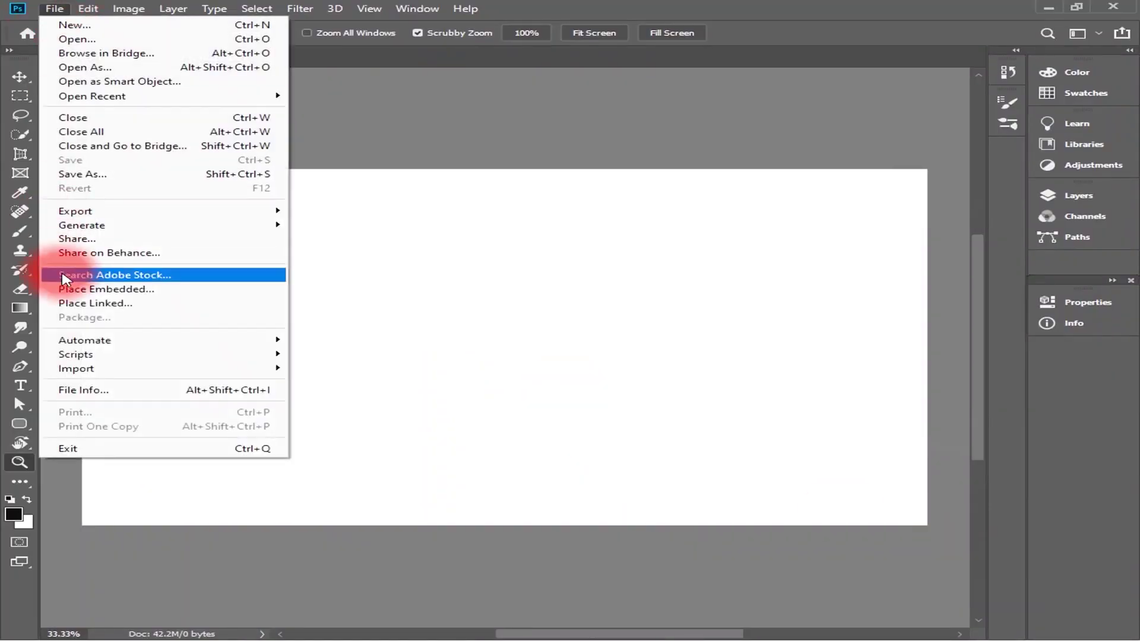
{"action": "left_click", "coordinate": [54, 285]}
{"action": "left_click", "coordinate": [92, 248]}
{"action": "scroll", "coordinate": [509, 300], "scroll_direction": "down", "scroll_amount": 10}
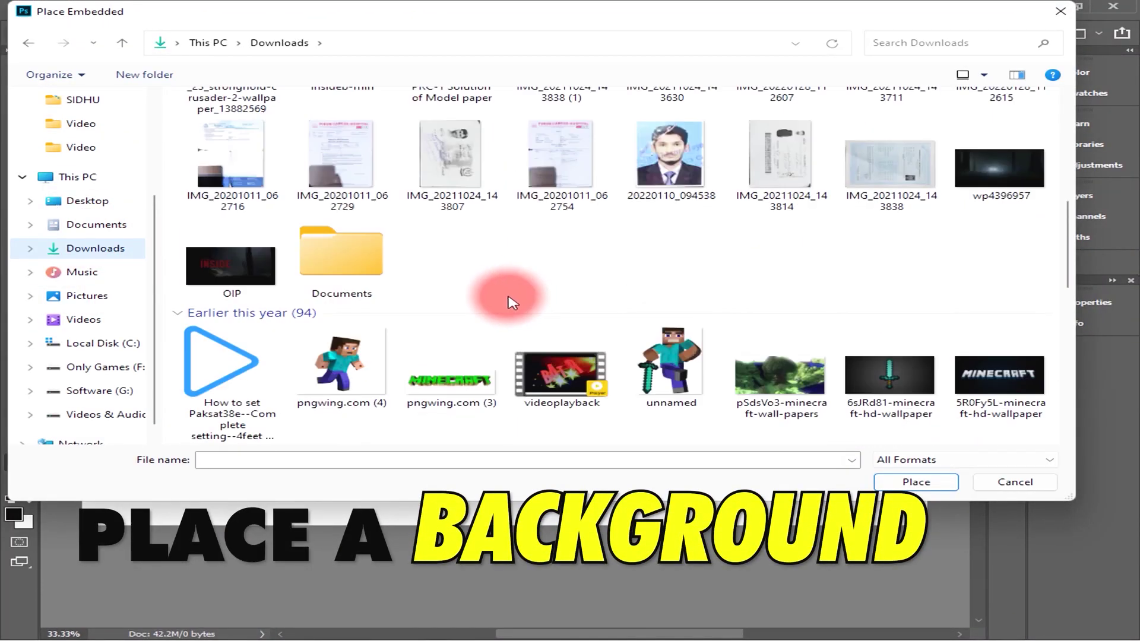
{"action": "scroll", "coordinate": [526, 285], "scroll_direction": "down", "scroll_amount": 10}
{"action": "double_click", "coordinate": [527, 285]}
{"action": "left_click_drag", "start_coordinate": [534, 293], "coordinate": [84, 380]}
{"action": "left_click_drag", "start_coordinate": [781, 346], "coordinate": [809, 348]}
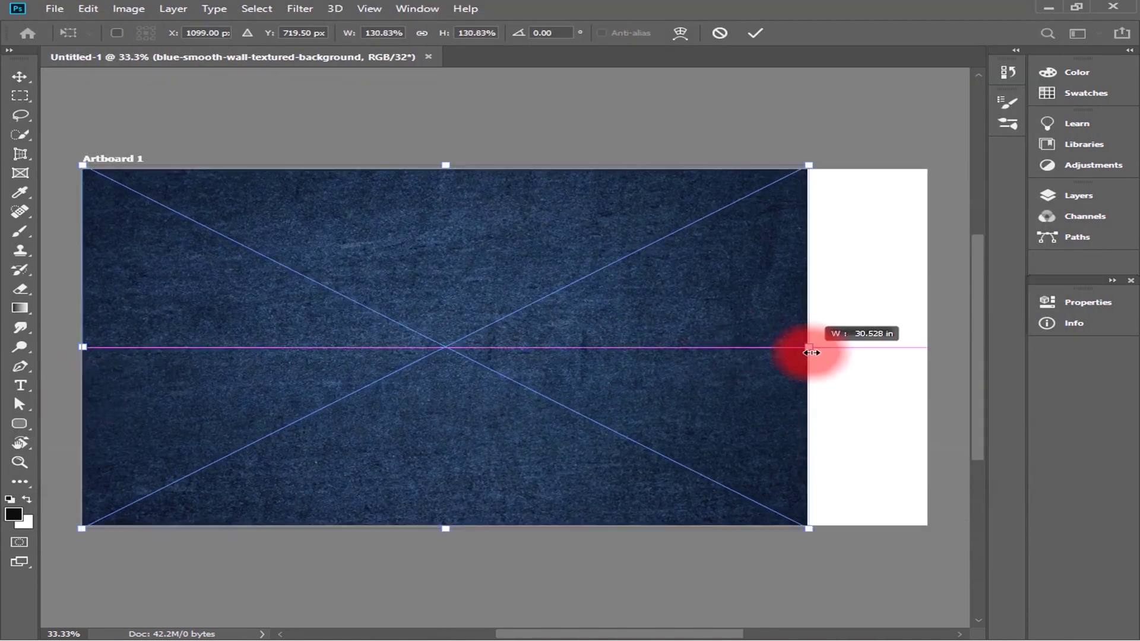
Step: Commit the placed texture and stretch it past the artboard's right edge
{"action": "key", "text": "Return"}
{"action": "key", "text": "z"}
{"action": "key", "text": "ctrl+t"}
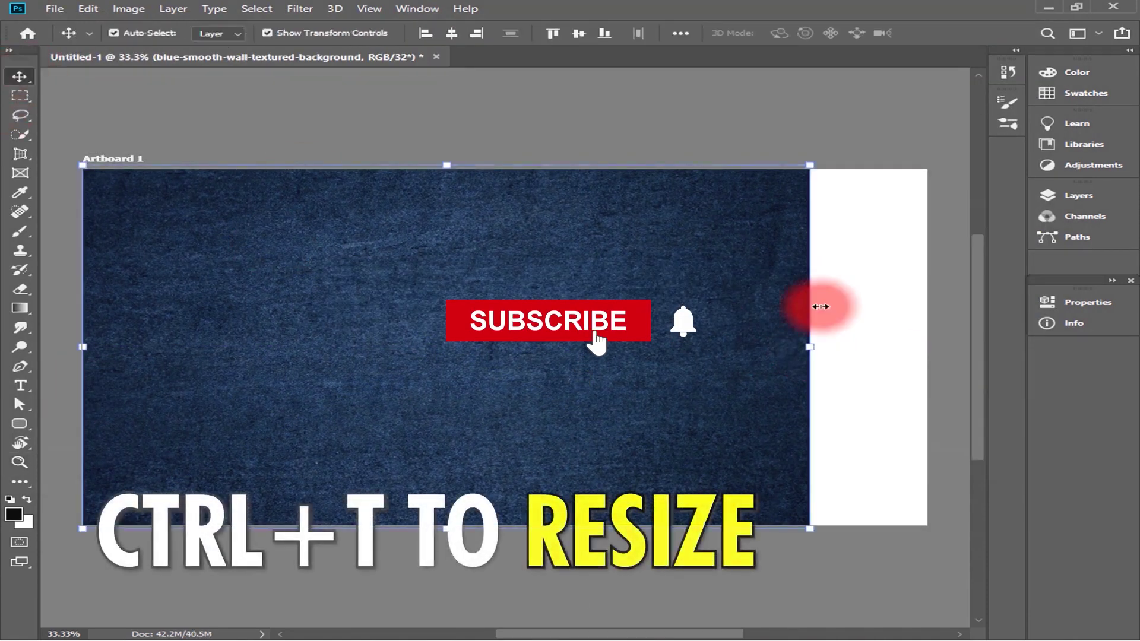
{"action": "left_click_drag", "start_coordinate": [809, 346], "coordinate": [940, 349]}
{"action": "key", "text": "Return"}
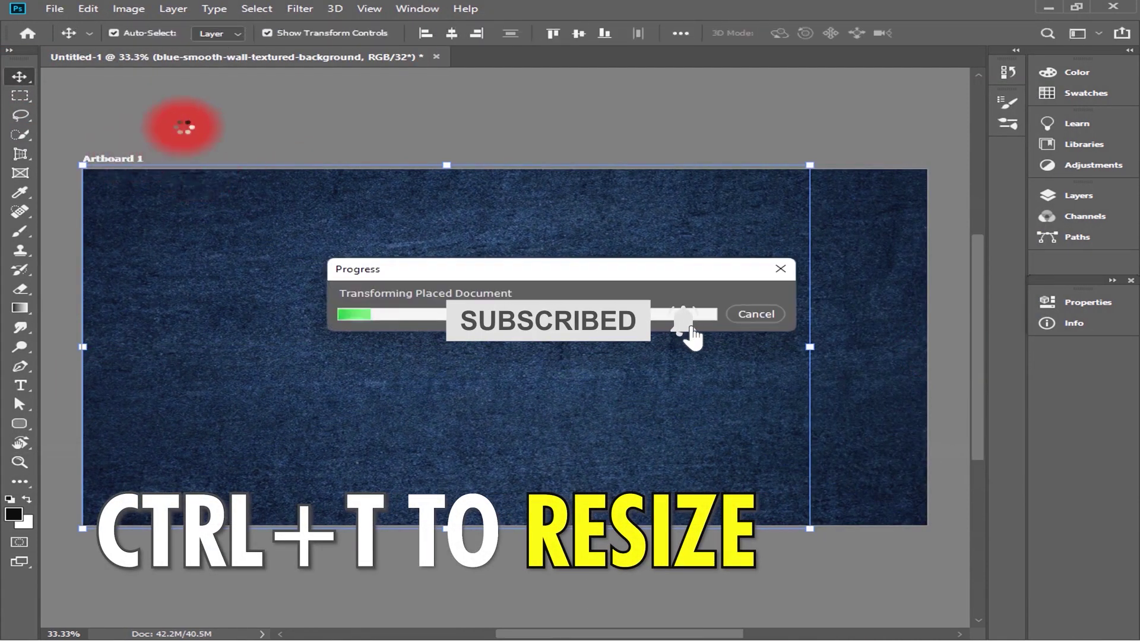
Step: Apply a Gaussian Blur to the blue background
{"action": "left_click", "coordinate": [297, 11]}
{"action": "mouse_move", "coordinate": [257, 9]}
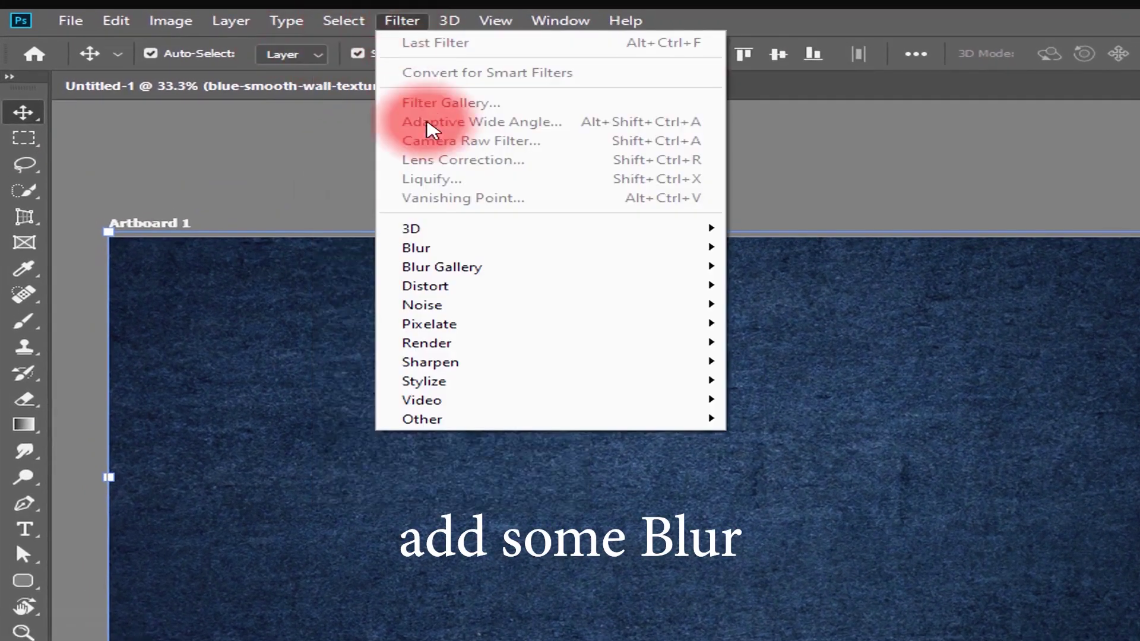
{"action": "left_click", "coordinate": [839, 323]}
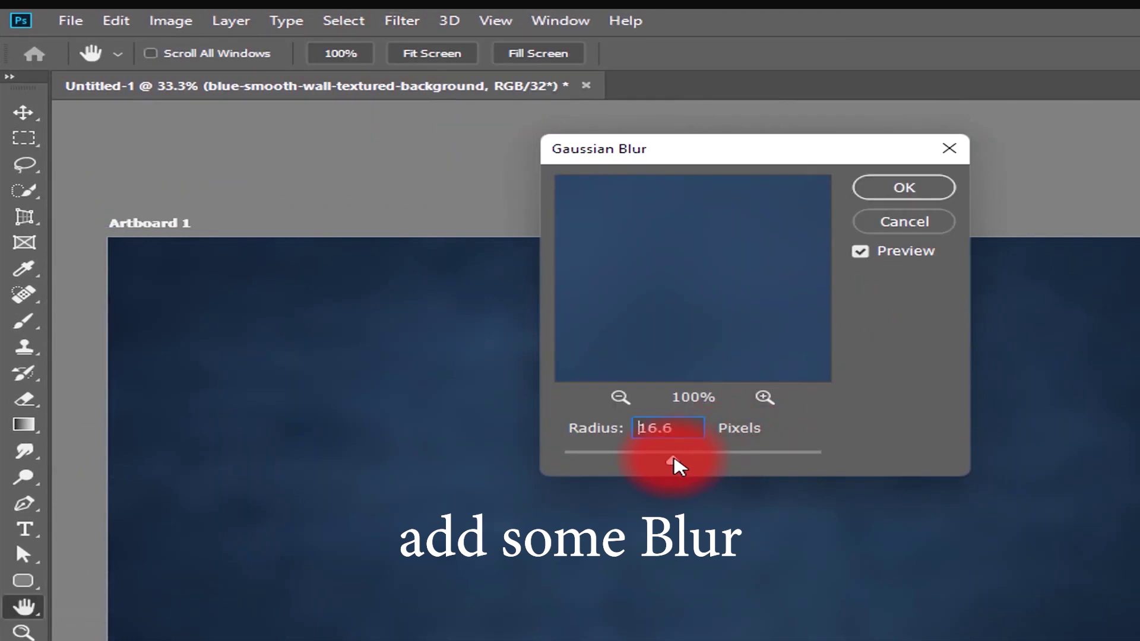
{"action": "left_click", "coordinate": [875, 188]}
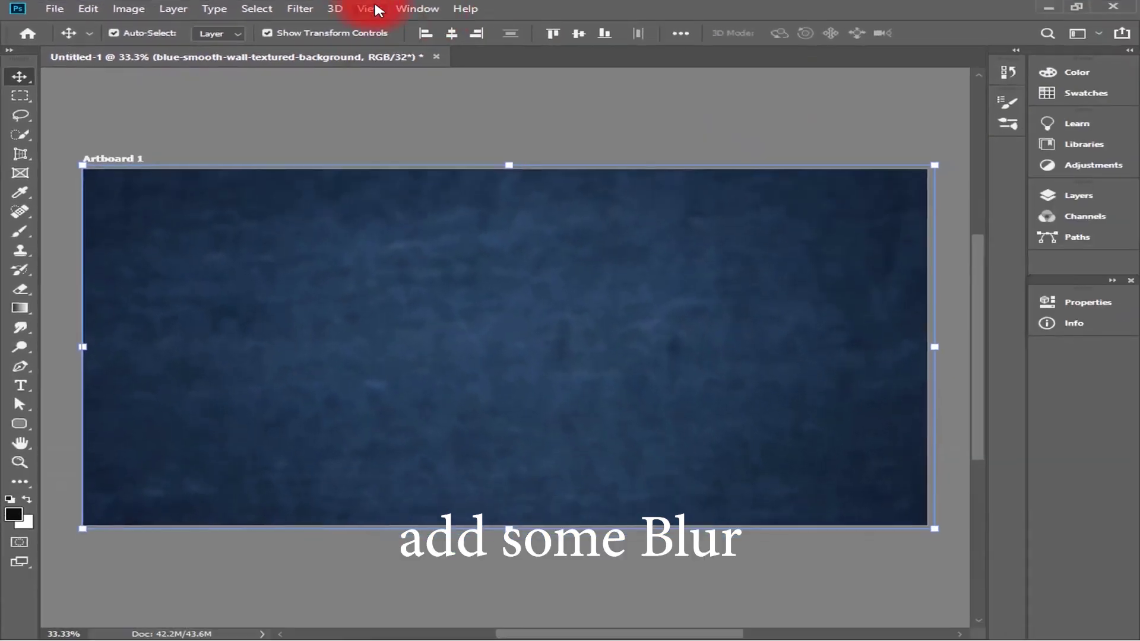
Step: Add an Exposure adjustment layer at -0.56 with slightly lowered gamma to darken the background
{"action": "left_click", "coordinate": [396, 10]}
{"action": "left_click", "coordinate": [488, 310]}
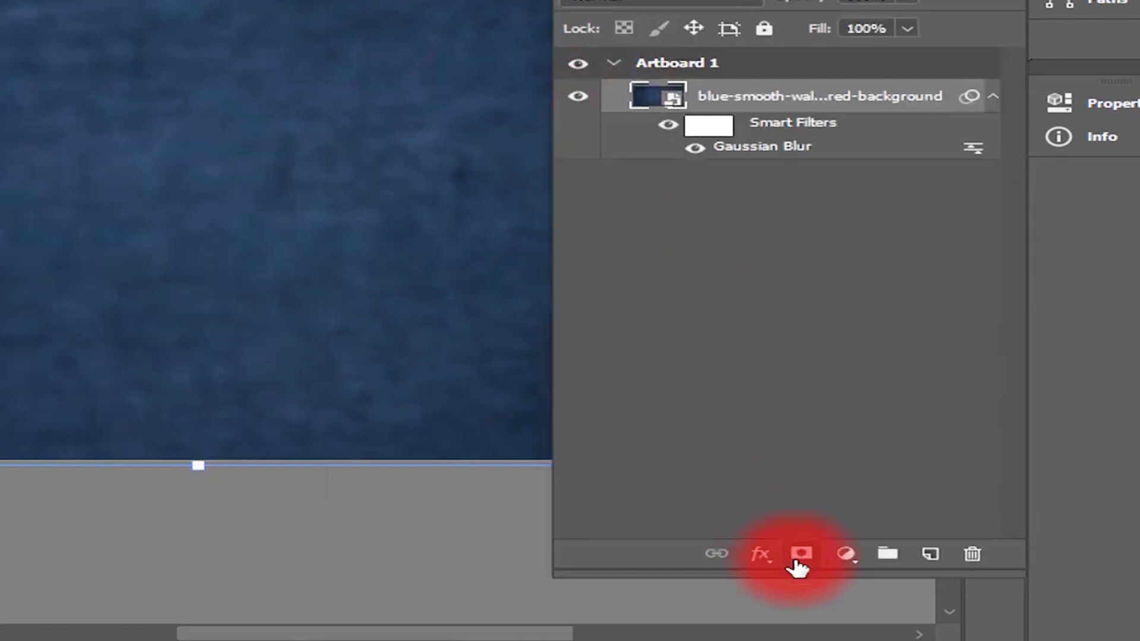
{"action": "left_click", "coordinate": [907, 586]}
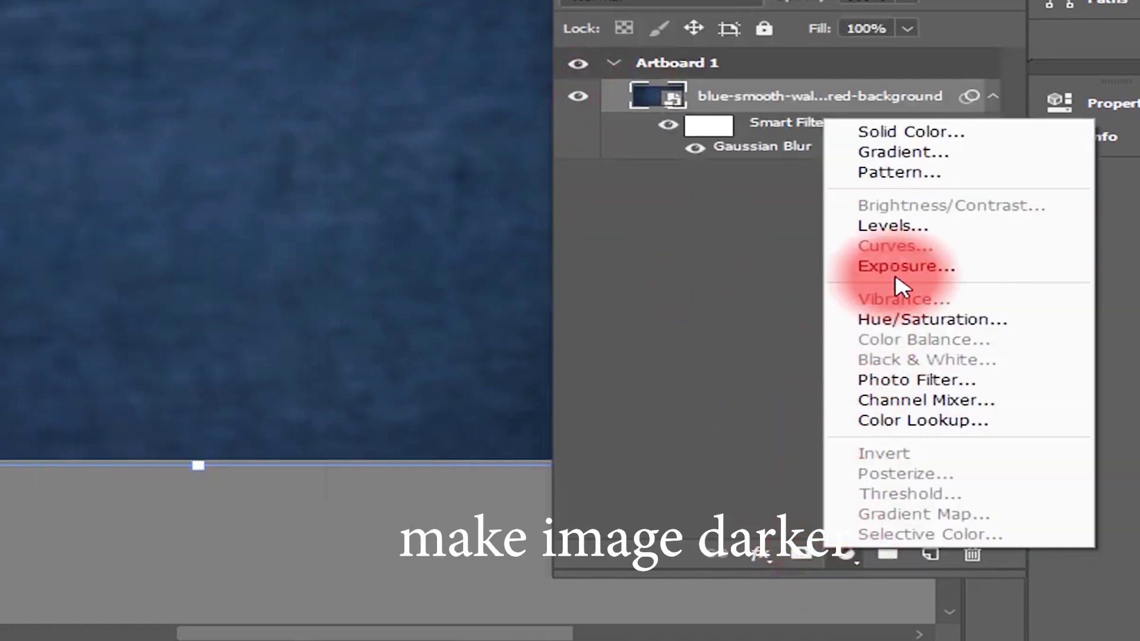
{"action": "left_click", "coordinate": [897, 267]}
{"action": "left_click_drag", "start_coordinate": [782, 230], "coordinate": [771, 230]}
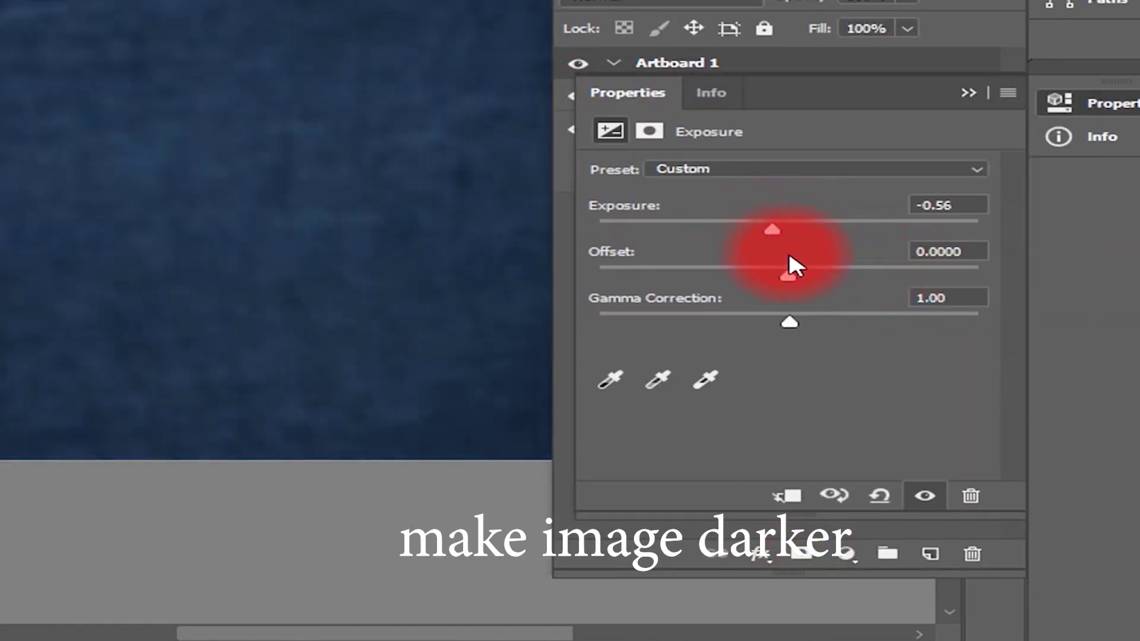
{"action": "left_click_drag", "start_coordinate": [799, 323], "coordinate": [808, 326]}
{"action": "left_click", "coordinate": [921, 321]}
{"action": "left_click", "coordinate": [1003, 196]}
Step: Group the Exposure 1 and blue background layers into a group named Background
{"action": "left_click", "coordinate": [753, 246]}
{"action": "left_click", "coordinate": [415, 8]}
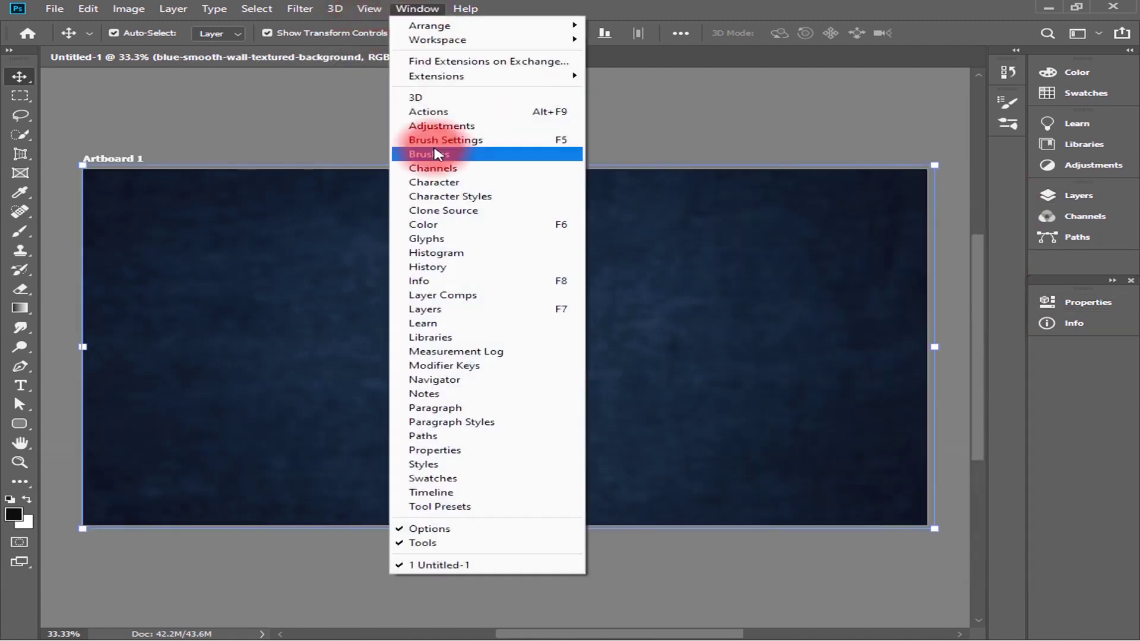
{"action": "left_click", "coordinate": [444, 311]}
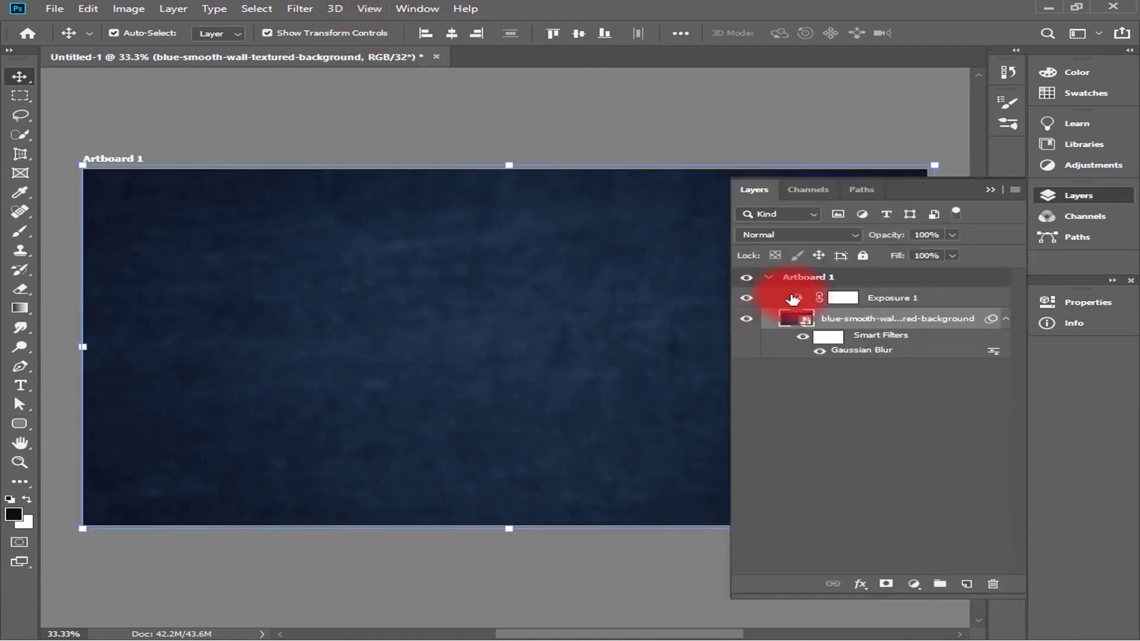
{"action": "left_click", "coordinate": [945, 300]}
{"action": "left_click", "coordinate": [921, 325], "text": "shift"}
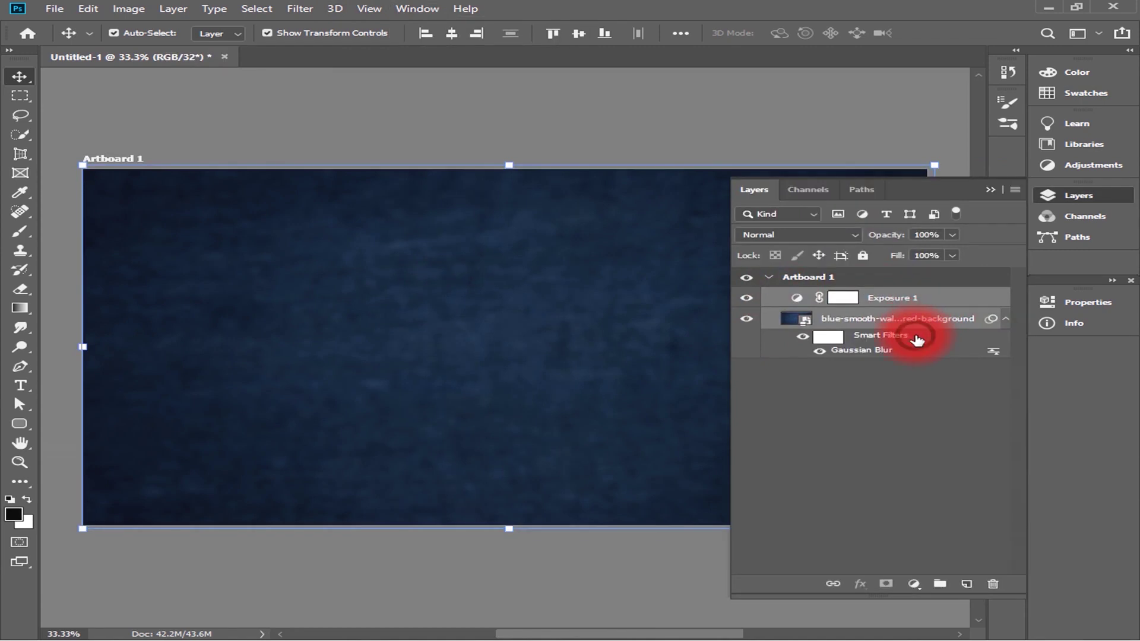
{"action": "left_click", "coordinate": [940, 585]}
{"action": "double_click", "coordinate": [834, 298]}
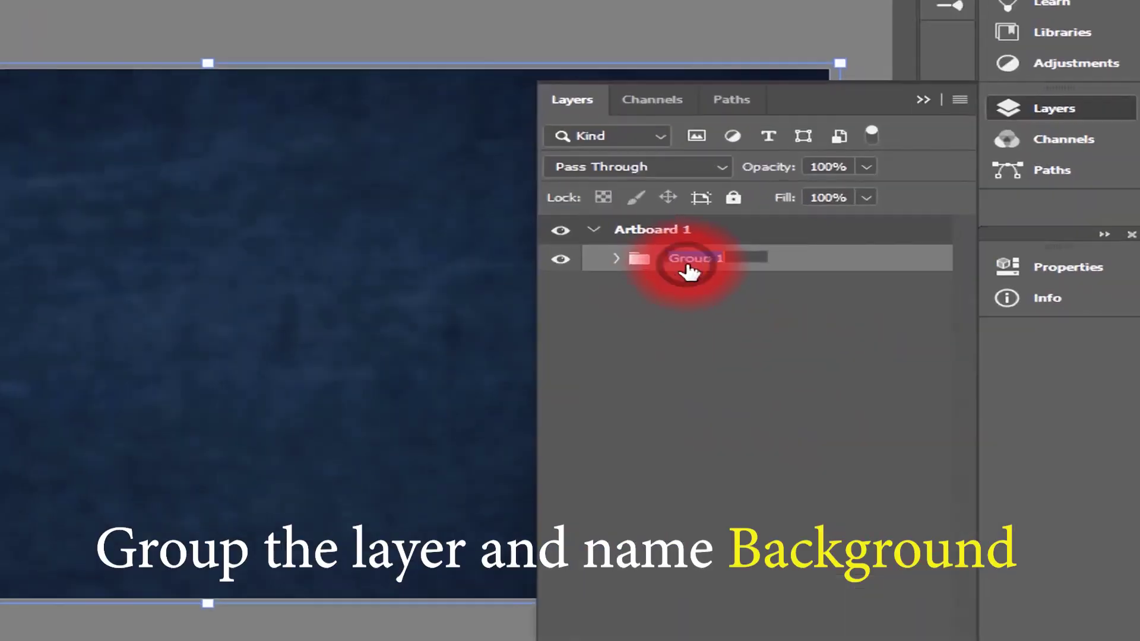
{"action": "type", "text": "Background"}
{"action": "key", "text": "Return"}
Step: Lock all properties of the Background group and add a new empty layer
{"action": "left_click", "coordinate": [649, 183]}
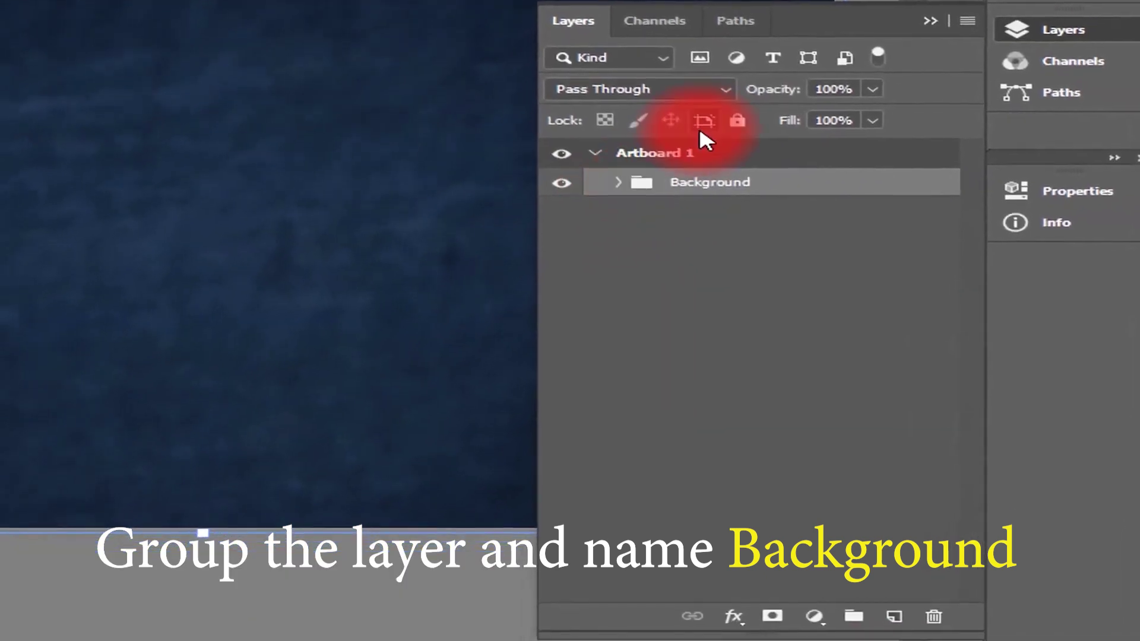
{"action": "left_click", "coordinate": [725, 117]}
{"action": "left_click", "coordinate": [894, 616]}
{"action": "left_click", "coordinate": [932, 22]}
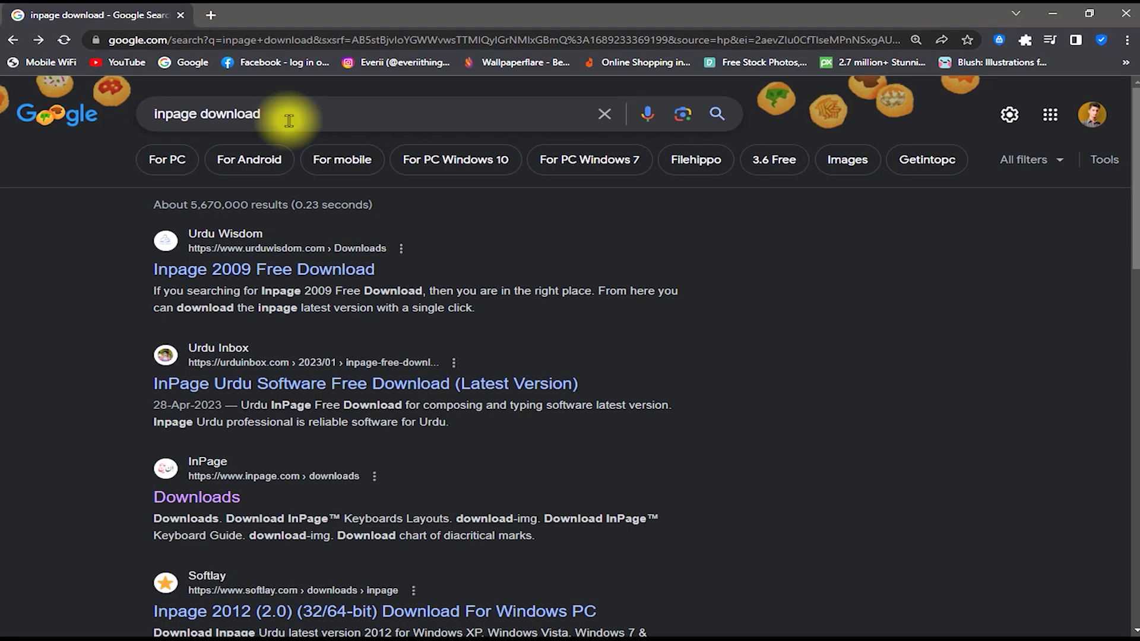
Step: Scroll back to the top of the Google results for 'inpage download'
{"action": "scroll", "coordinate": [95, 332], "scroll_direction": "up", "scroll_amount": 5}
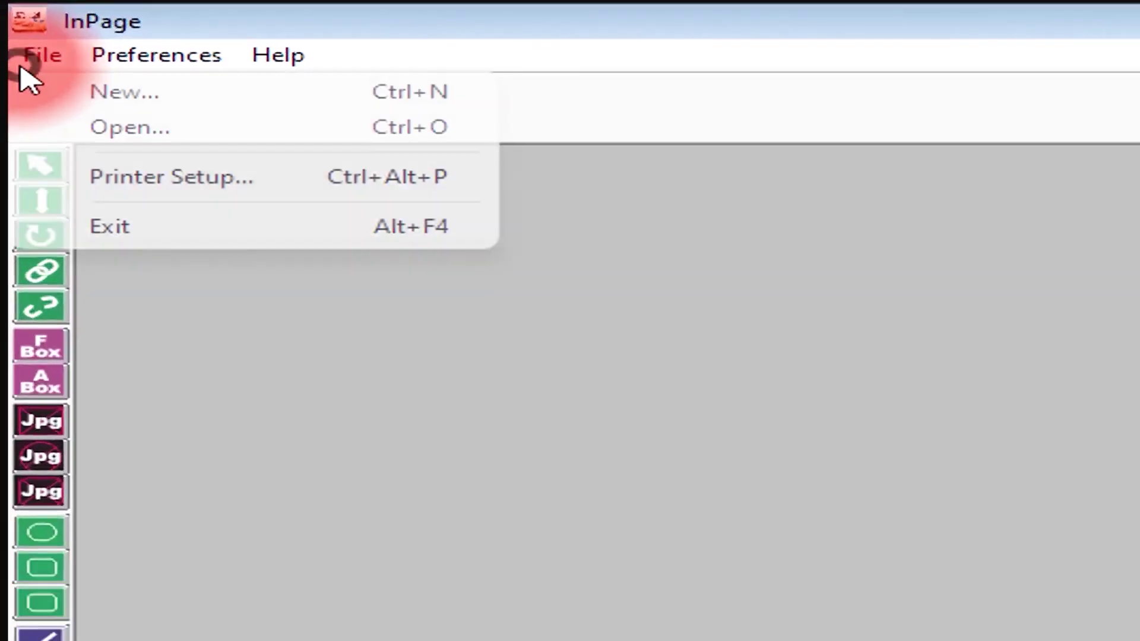
Step: Create a new A4 page and type the Urdu lines 'کیا ہے' and 'مکمل جانیے اس وڈیو میں رہنمائی' separately
{"action": "left_click", "coordinate": [80, 99]}
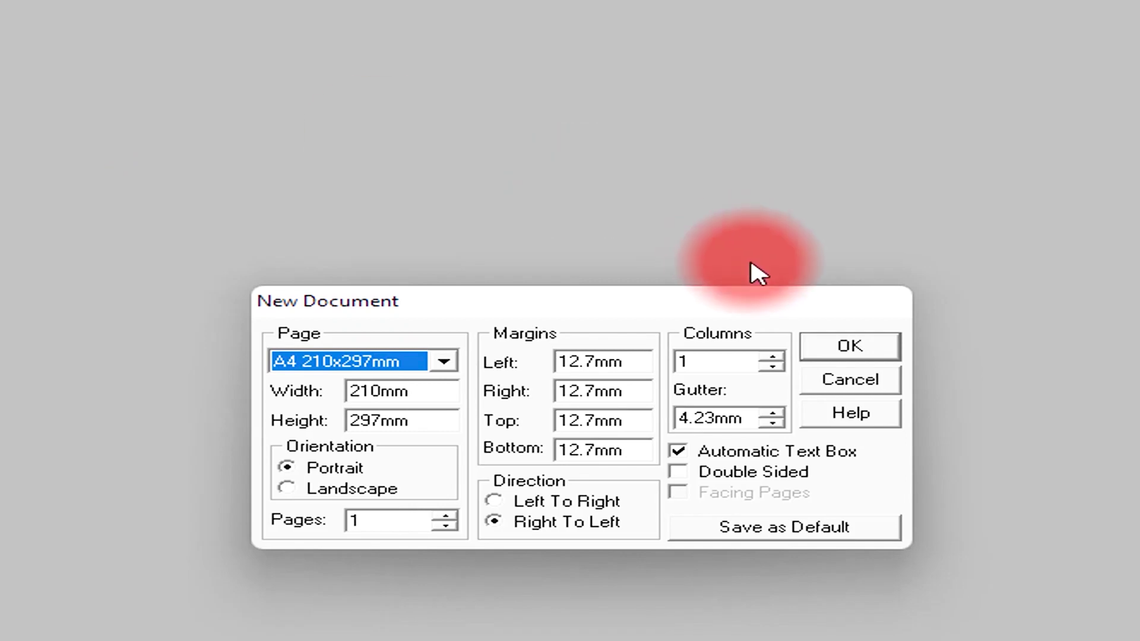
{"action": "left_click", "coordinate": [850, 357]}
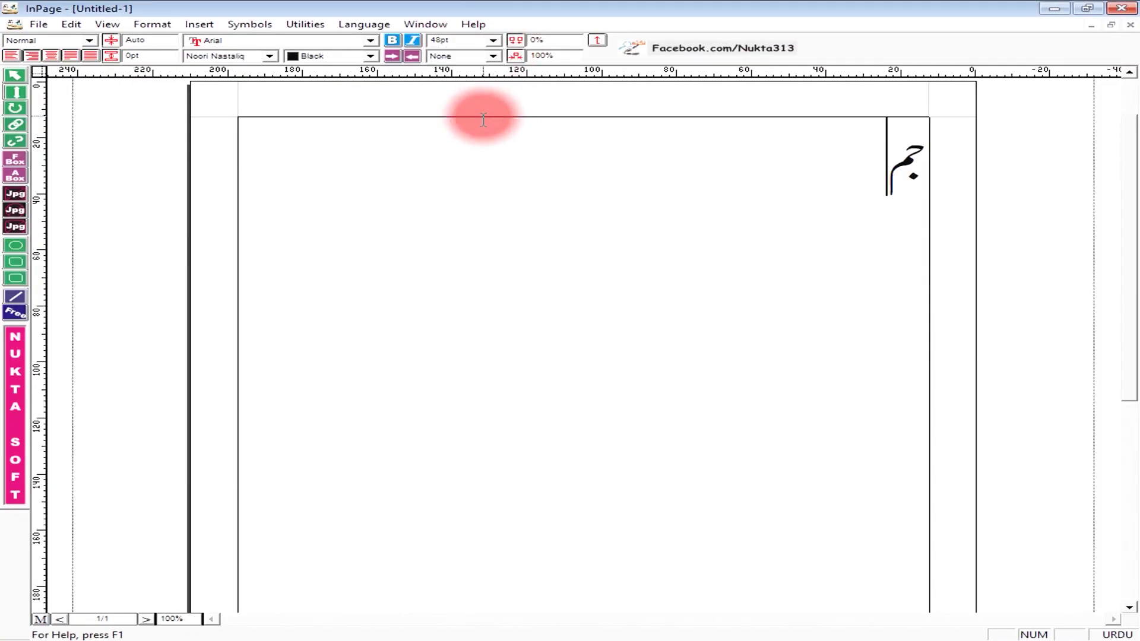
{"action": "type", "text": "کیا ہے"}
{"action": "key", "text": "Return"}
{"action": "type", "text": "مکمل جانیے اس وڈیو میں"}
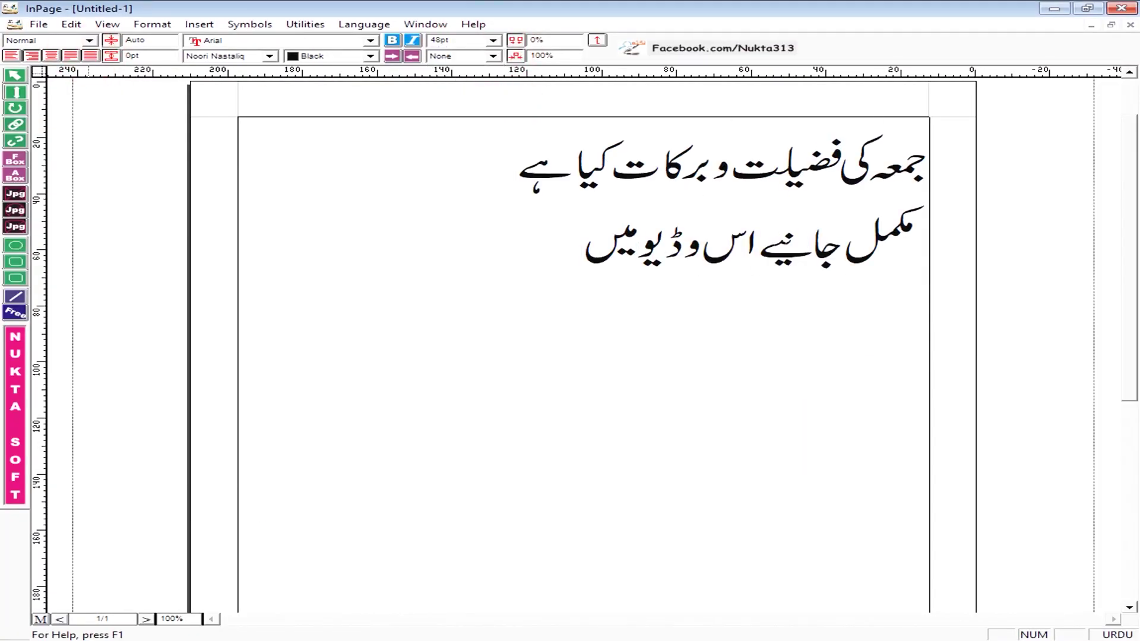
{"action": "type", "text": " رہنمائی"}
{"action": "key", "text": "Return"}
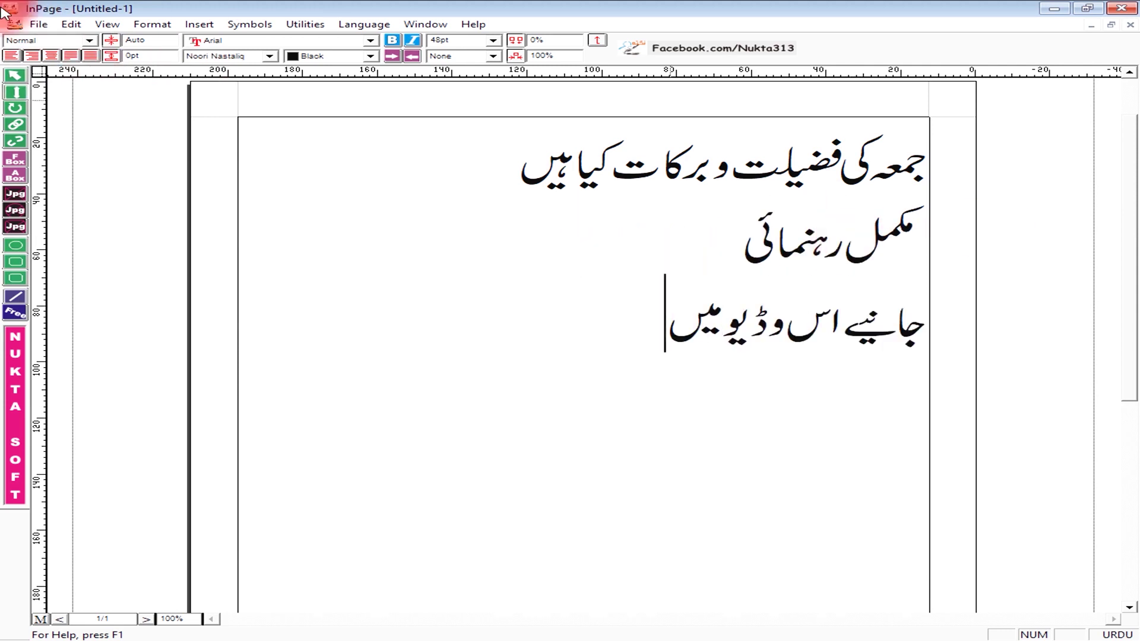
{"action": "left_click", "coordinate": [39, 43]}
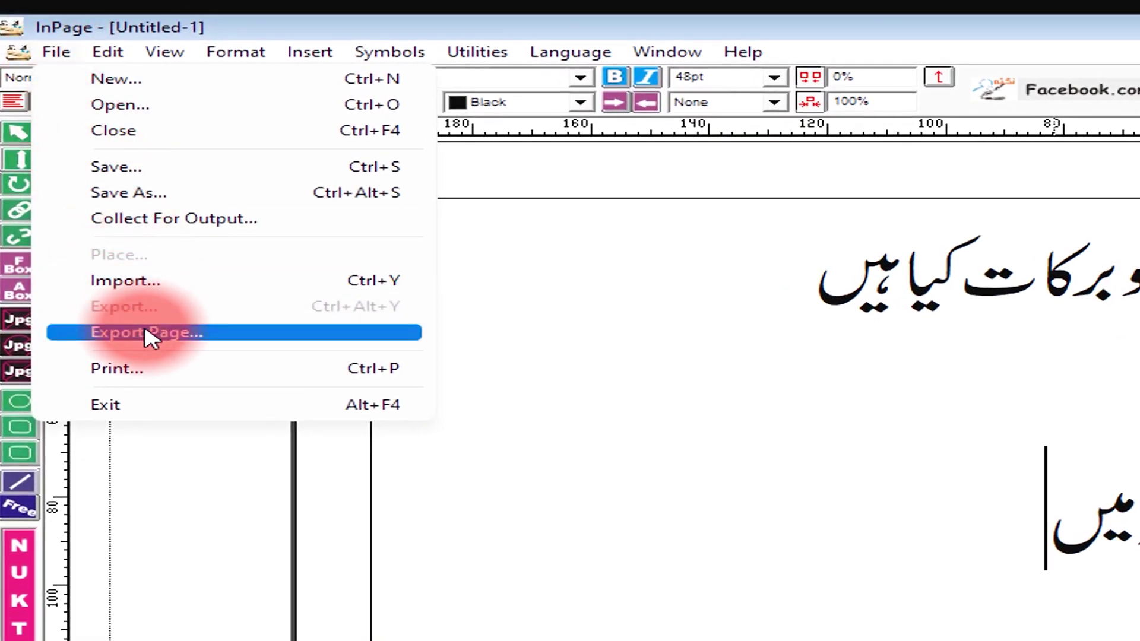
Step: Export the page to the Desktop as an Encapsulated PostScript file named Thumbnail Urdu
{"action": "left_click", "coordinate": [151, 334]}
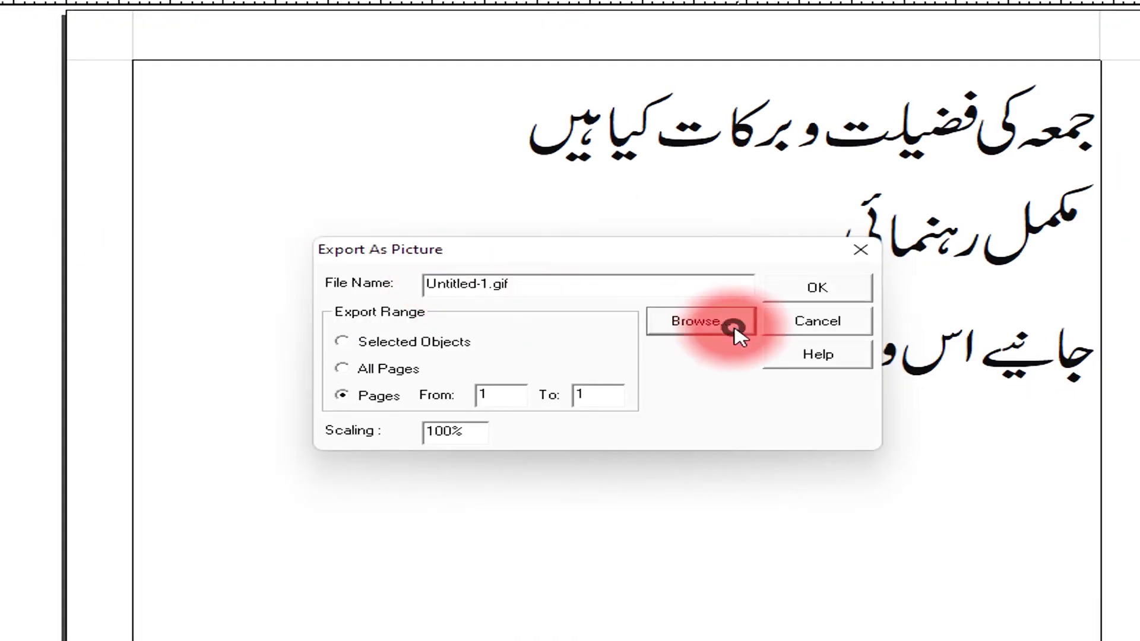
{"action": "left_click", "coordinate": [734, 328]}
{"action": "left_click", "coordinate": [675, 250]}
{"action": "left_click", "coordinate": [648, 324]}
{"action": "left_click", "coordinate": [618, 466]}
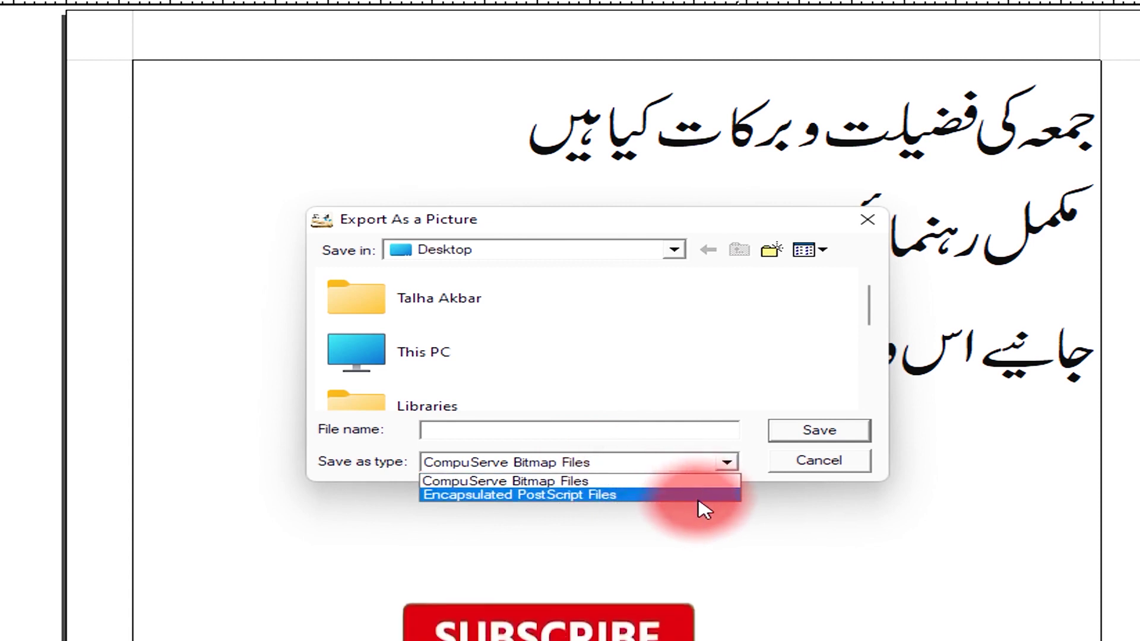
{"action": "left_click", "coordinate": [680, 481]}
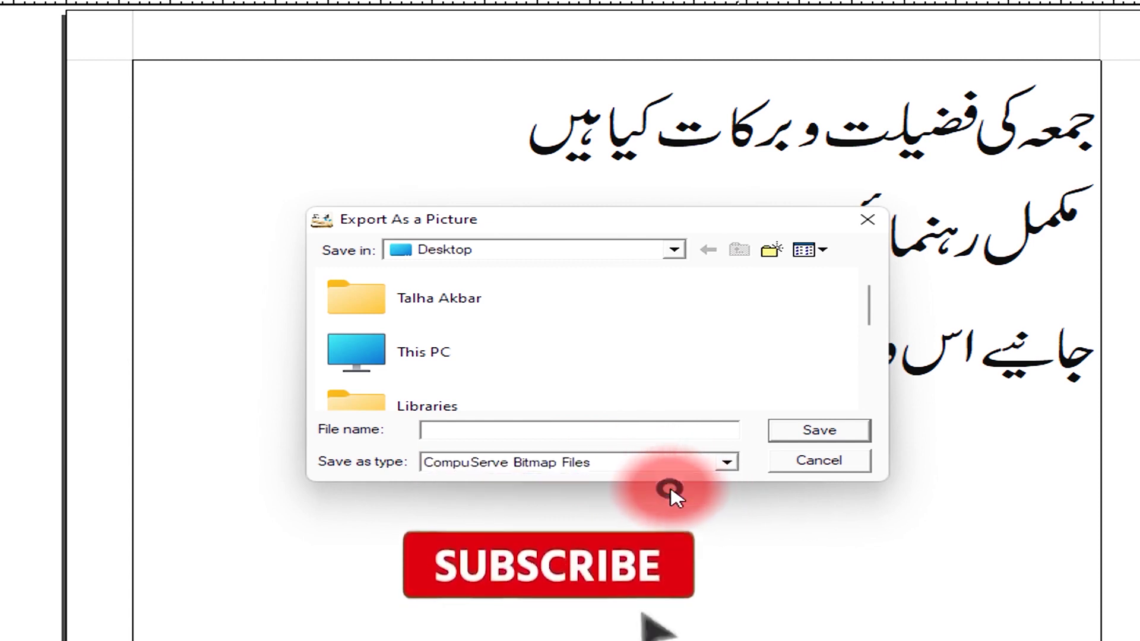
{"action": "left_click", "coordinate": [610, 432]}
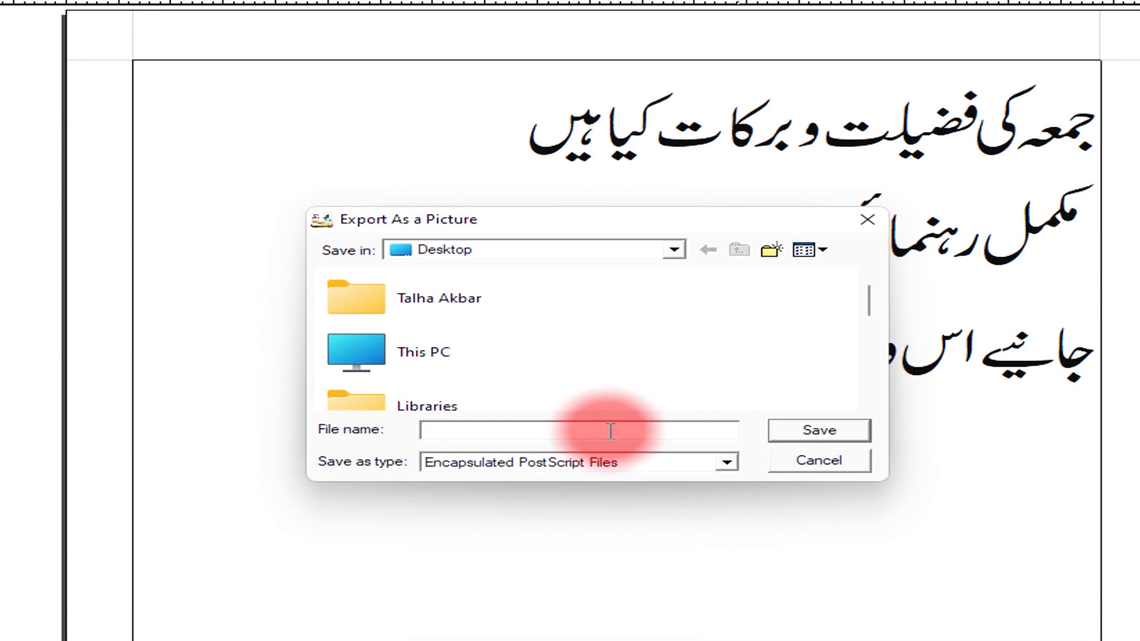
{"action": "left_click", "coordinate": [610, 432]}
{"action": "type", "text": "Thumbnail"}
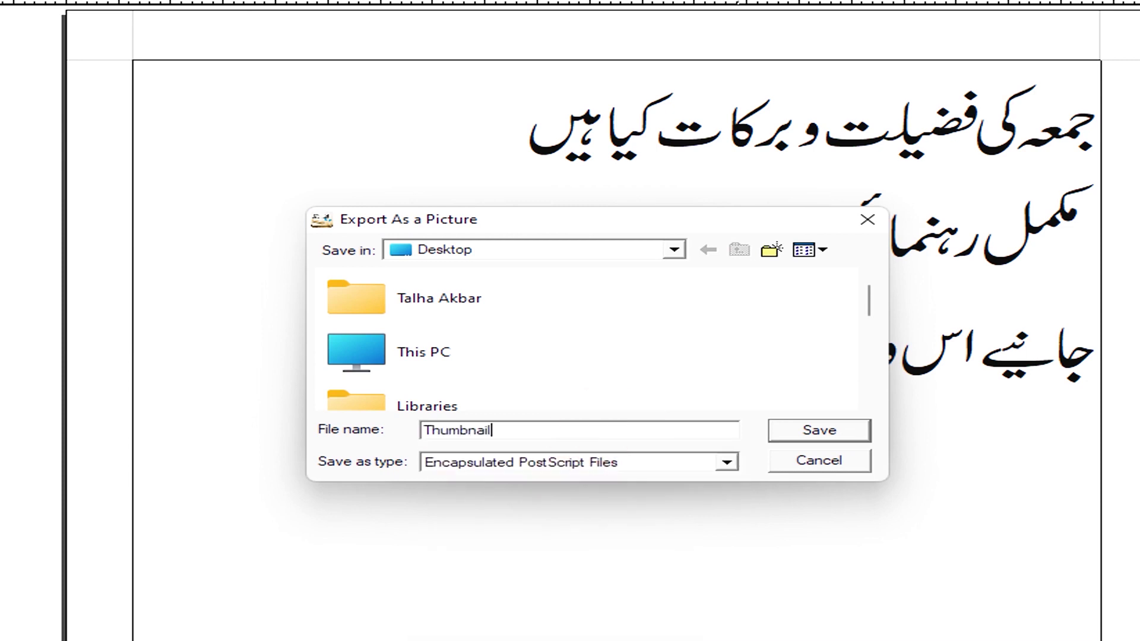
{"action": "type", "text": "rdu"}
{"action": "left_click", "coordinate": [776, 429]}
{"action": "left_click", "coordinate": [762, 285]}
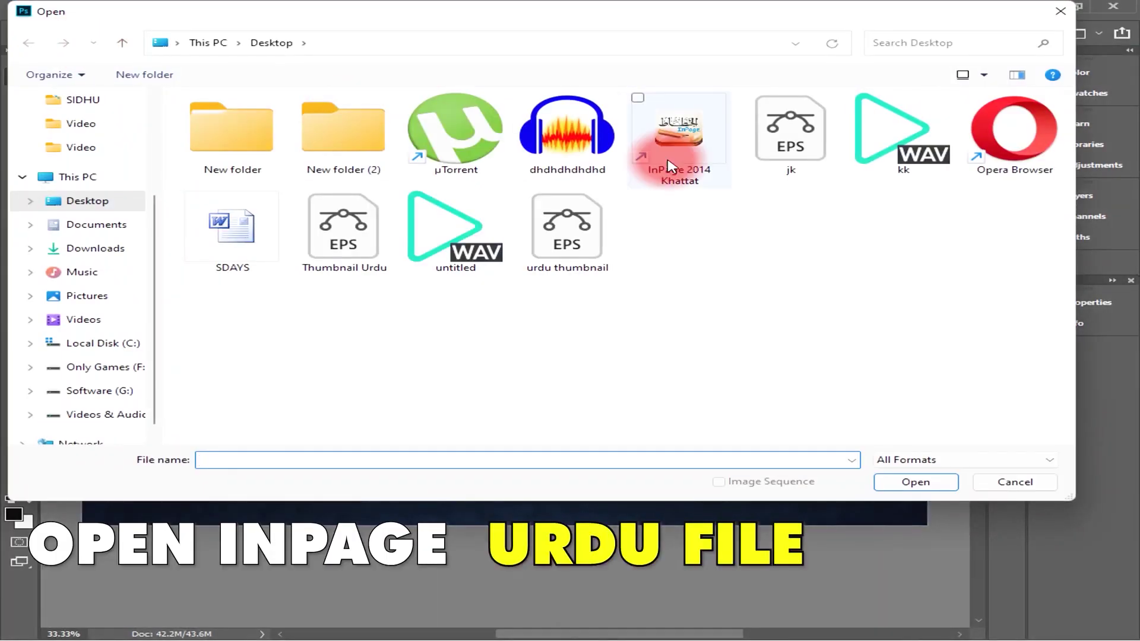
Step: Open Thumbnail Urdu.eps with default rasterize settings and enlarge the Urdu text to about 189%
{"action": "left_click", "coordinate": [356, 248]}
{"action": "double_click", "coordinate": [356, 248]}
{"action": "left_click", "coordinate": [710, 168]}
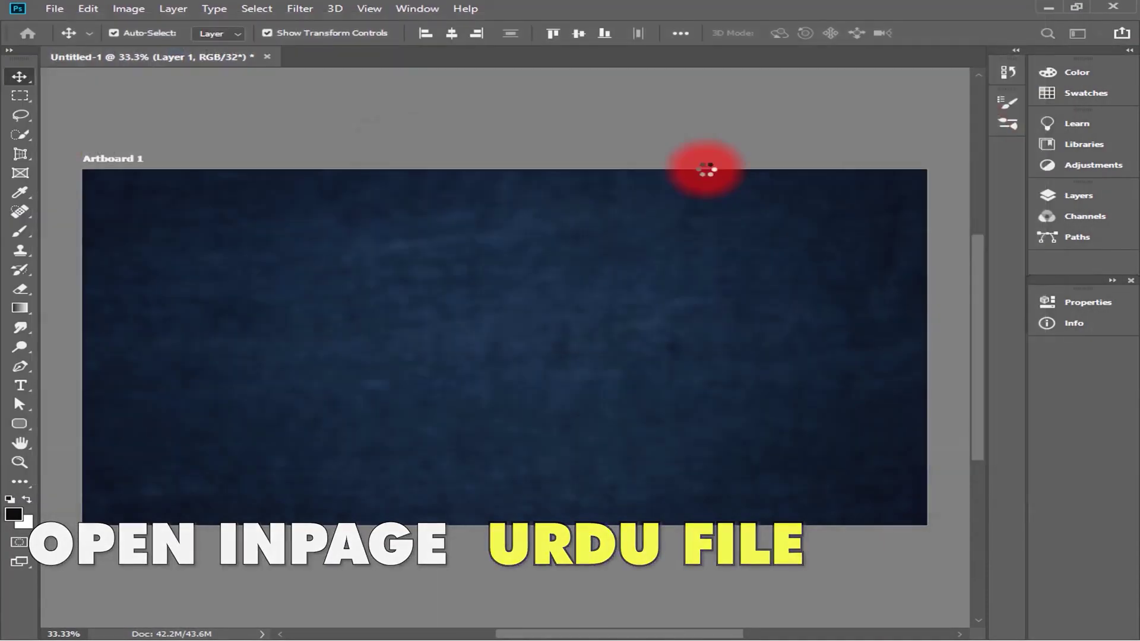
{"action": "key", "text": "ctrl+t"}
{"action": "mouse_move", "coordinate": [572, 285]}
{"action": "left_mouse_down"}
{"action": "mouse_move", "coordinate": [568, 340]}
{"action": "mouse_move", "coordinate": [554, 254]}
{"action": "mouse_move", "coordinate": [509, 339]}
{"action": "mouse_move", "coordinate": [588, 336]}
{"action": "left_mouse_up"}
{"action": "left_click_drag", "start_coordinate": [505, 370], "coordinate": [505, 377]}
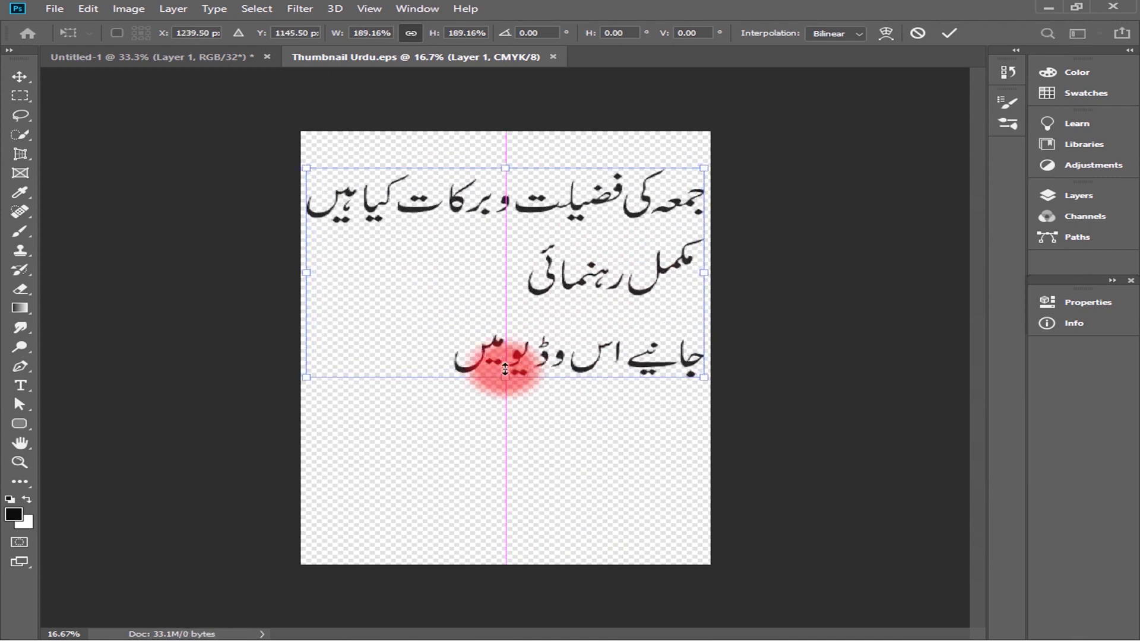
{"action": "left_click", "coordinate": [939, 33]}
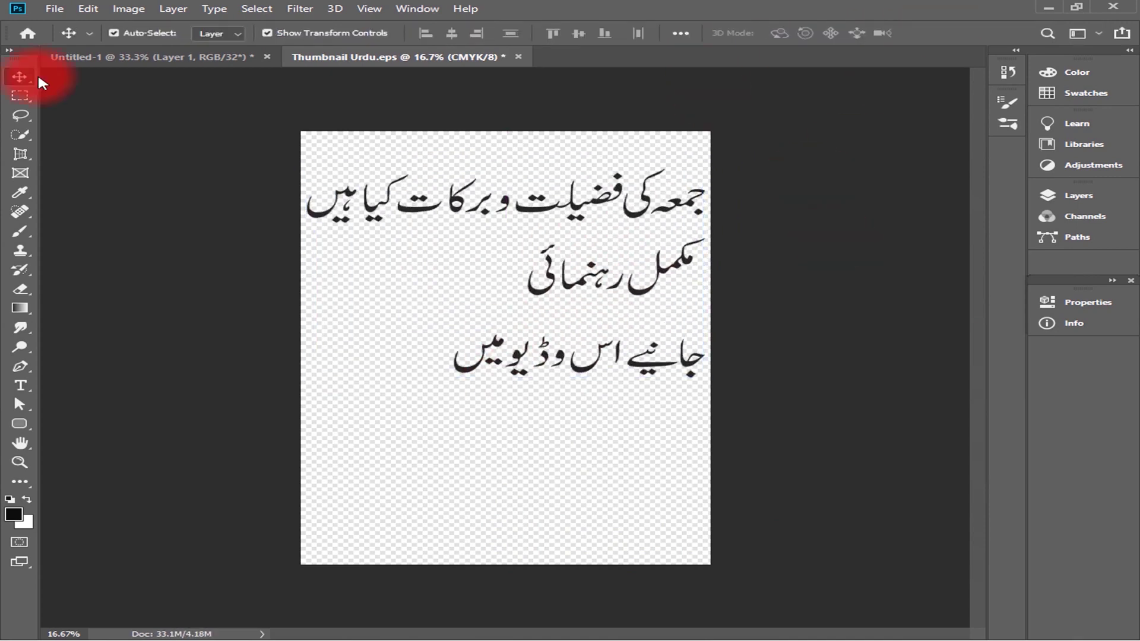
Step: Select the first Urdu line and move it onto the blue artboard
{"action": "mouse_move", "coordinate": [295, 160]}
{"action": "left_mouse_down"}
{"action": "mouse_move", "coordinate": [682, 229]}
{"action": "mouse_move", "coordinate": [725, 226]}
{"action": "left_mouse_up"}
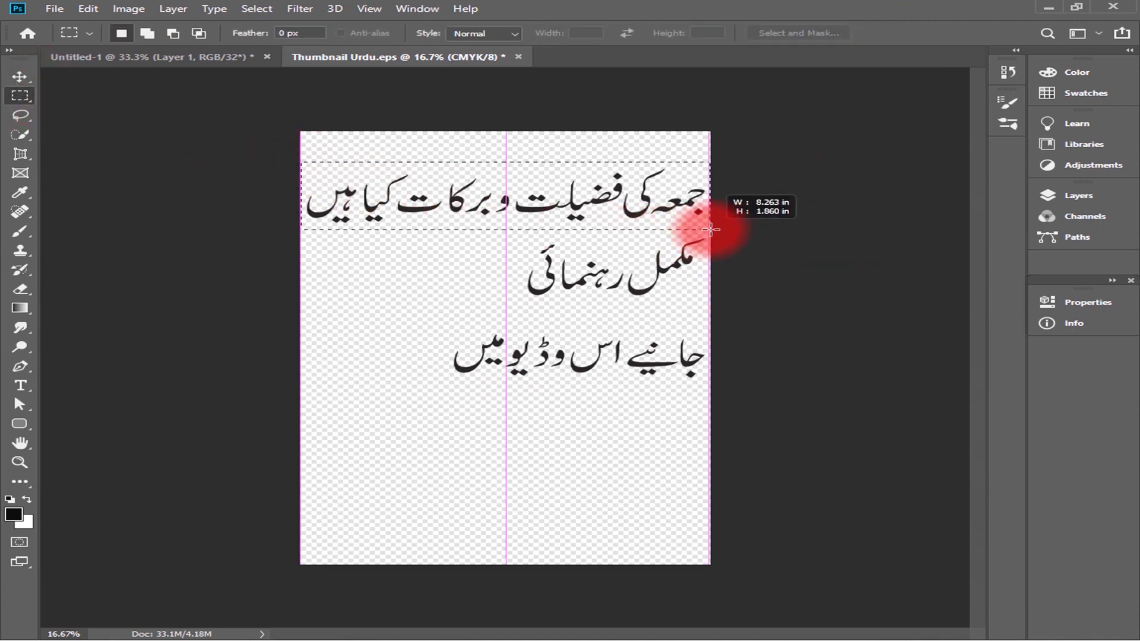
{"action": "left_click", "coordinate": [21, 77]}
{"action": "left_click", "coordinate": [387, 206]}
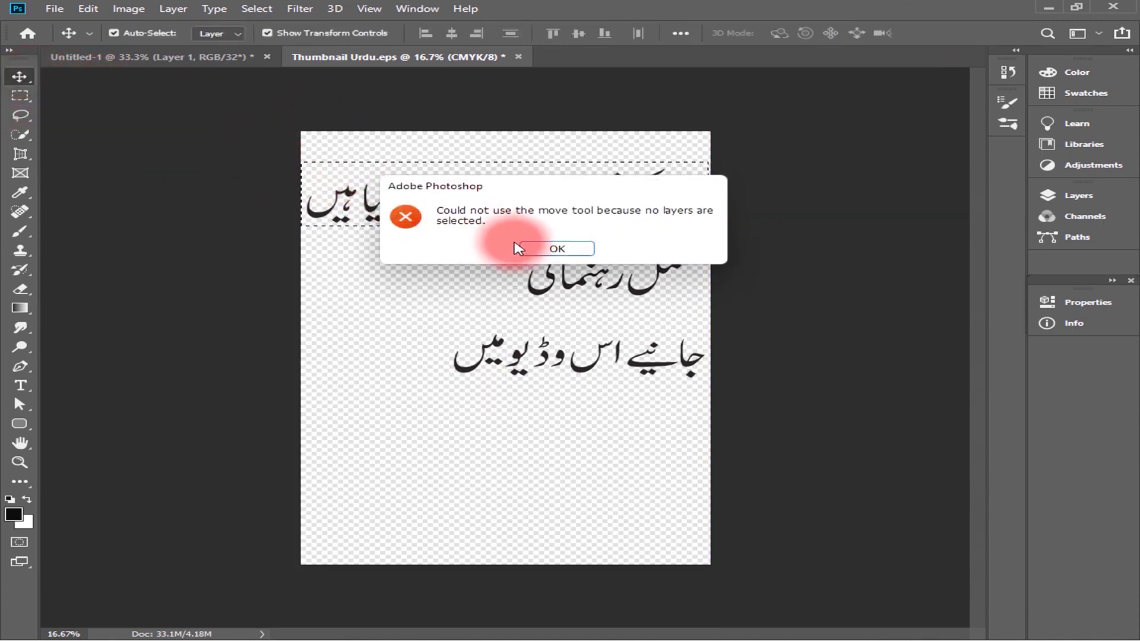
{"action": "left_click", "coordinate": [517, 246]}
{"action": "left_click", "coordinate": [1076, 200]}
{"action": "left_click", "coordinate": [865, 287]}
{"action": "mouse_move", "coordinate": [547, 191]}
{"action": "left_mouse_down"}
{"action": "mouse_move", "coordinate": [209, 58]}
{"action": "mouse_move", "coordinate": [463, 278]}
{"action": "left_mouse_up"}
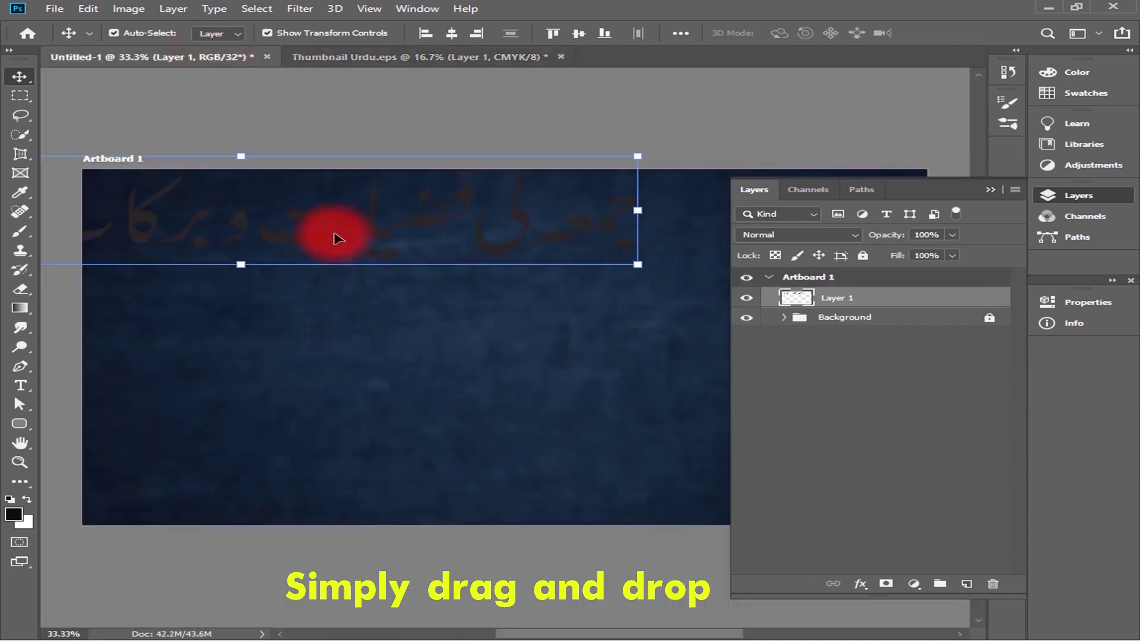
Step: Select the second and third Urdu lines and move each onto the blue artboard
{"action": "left_click", "coordinate": [377, 56]}
{"action": "left_click", "coordinate": [13, 86]}
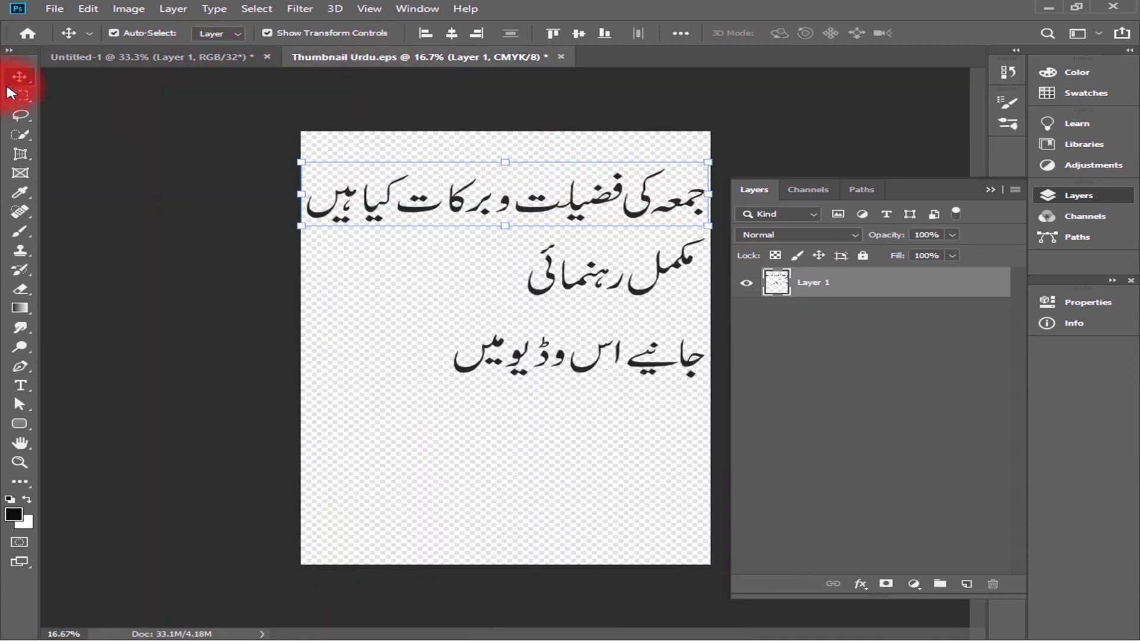
{"action": "left_click", "coordinate": [20, 96]}
{"action": "left_click_drag", "start_coordinate": [503, 233], "coordinate": [694, 279]}
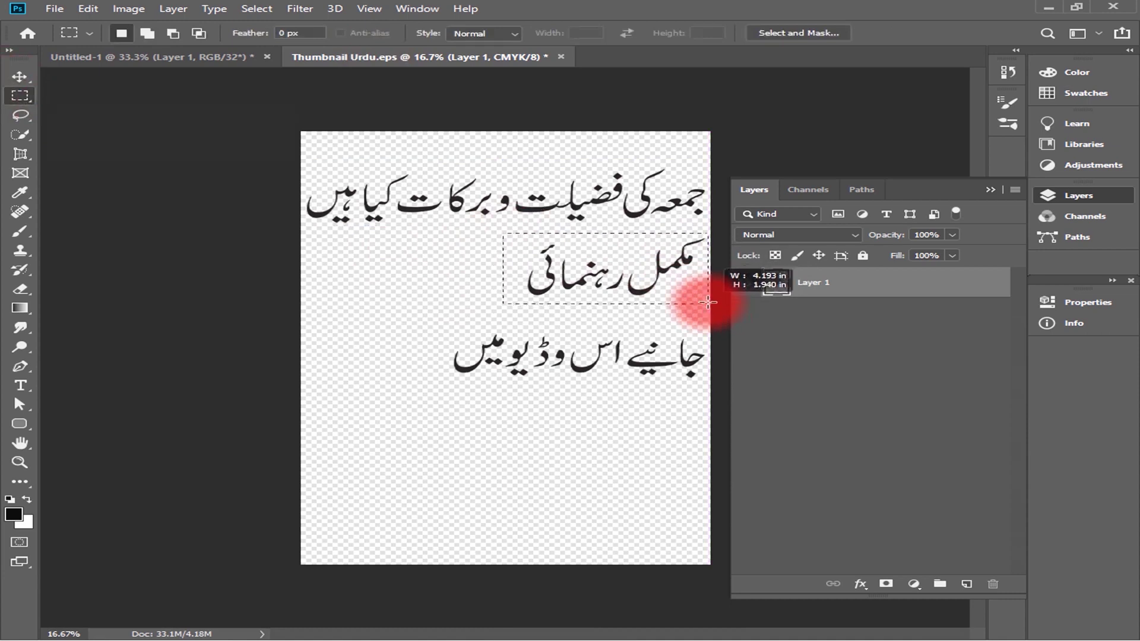
{"action": "left_click", "coordinate": [20, 76]}
{"action": "mouse_move", "coordinate": [504, 279]}
{"action": "left_mouse_down"}
{"action": "mouse_move", "coordinate": [282, 268]}
{"action": "mouse_move", "coordinate": [320, 385]}
{"action": "left_mouse_up"}
{"action": "left_click", "coordinate": [387, 60]}
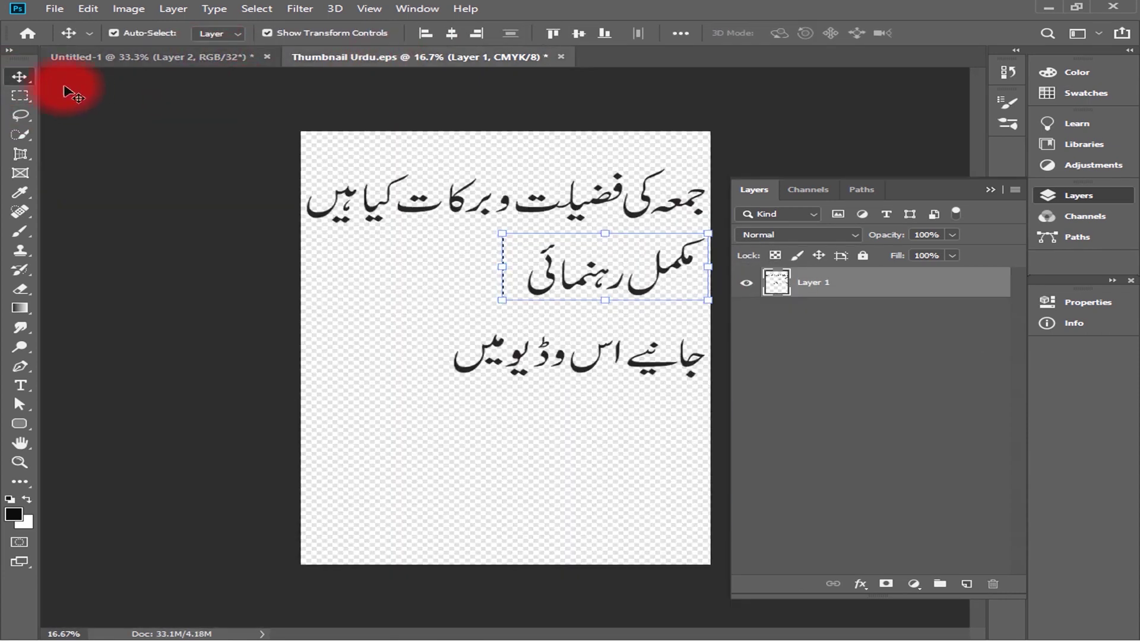
{"action": "left_click", "coordinate": [599, 282]}
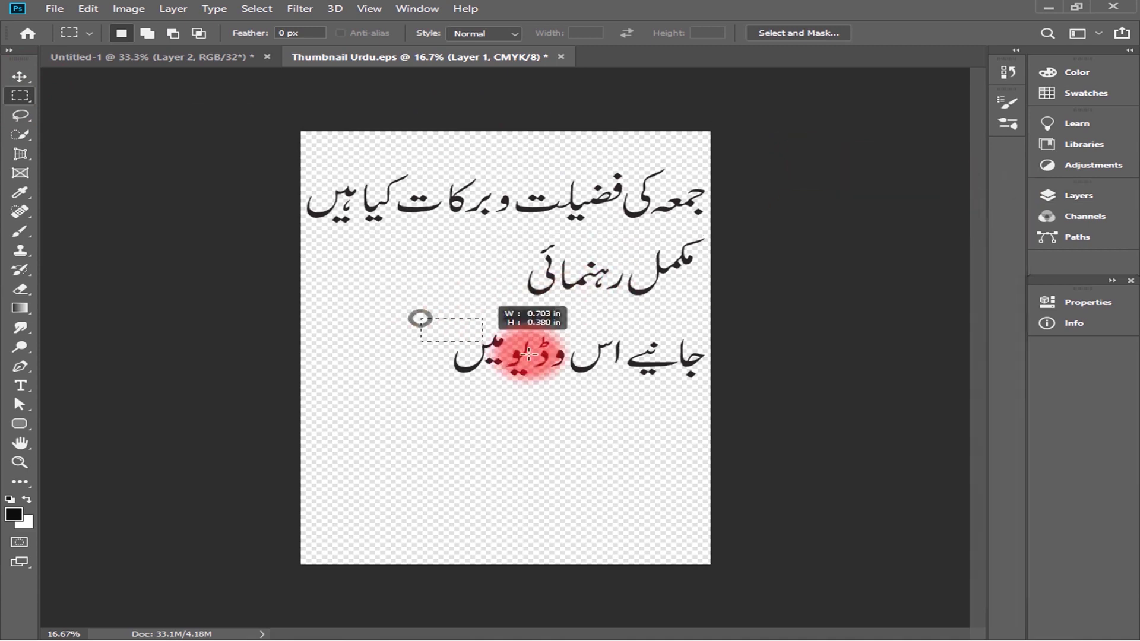
{"action": "left_click", "coordinate": [33, 75]}
{"action": "left_click_drag", "start_coordinate": [471, 345], "coordinate": [481, 449]}
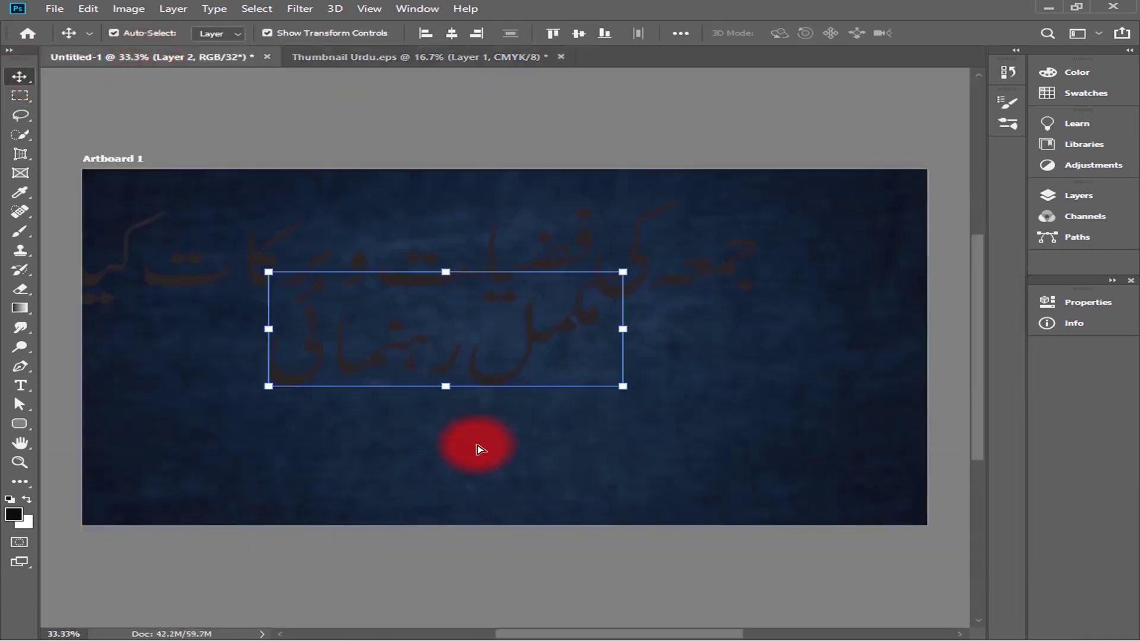
Step: Rename the top two Urdu line layers to main text and mkml rnmaee
{"action": "left_click", "coordinate": [24, 102]}
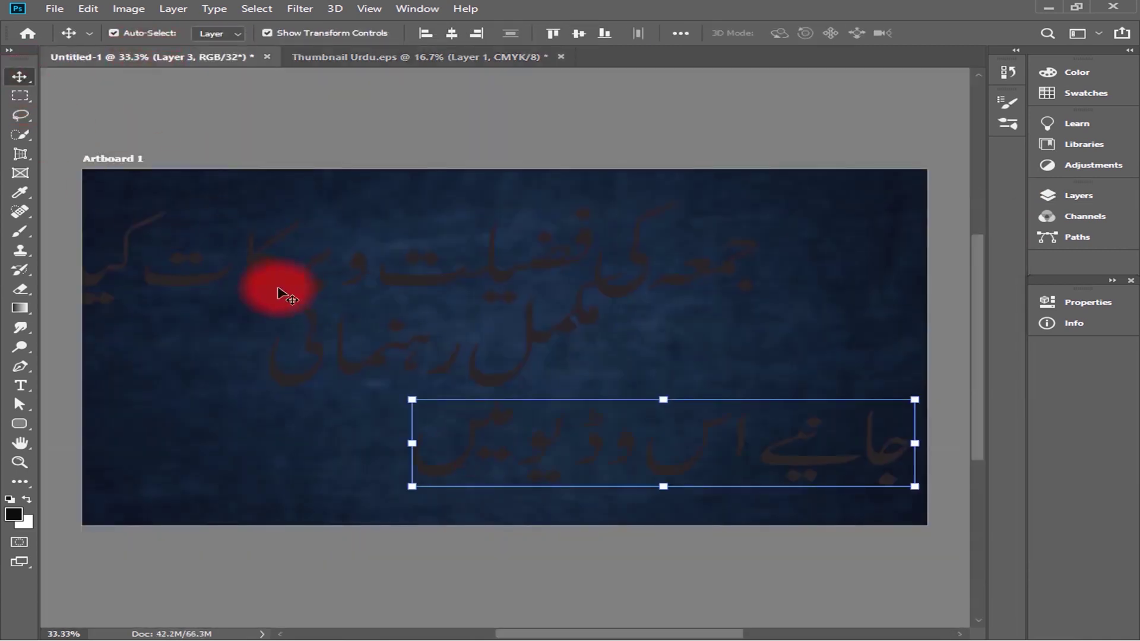
{"action": "left_click", "coordinate": [631, 214]}
{"action": "left_click", "coordinate": [1075, 201]}
{"action": "type", "text": "xt"}
{"action": "left_click", "coordinate": [564, 255]}
{"action": "left_click", "coordinate": [529, 361]}
{"action": "type", "text": "mkml r"}
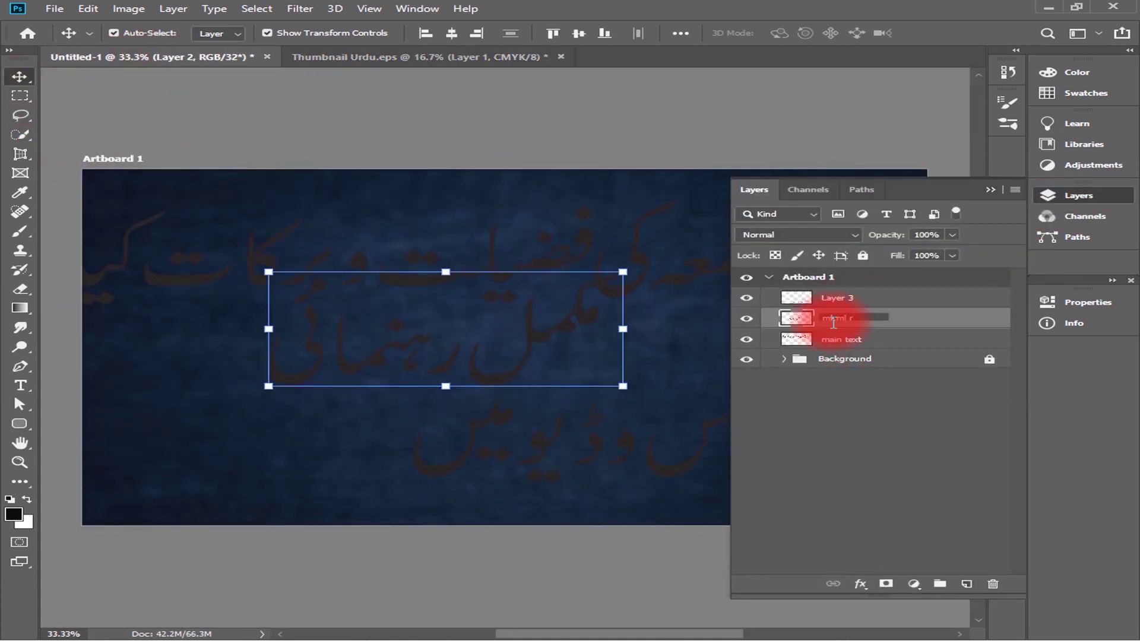
{"action": "type", "text": "nmal"}
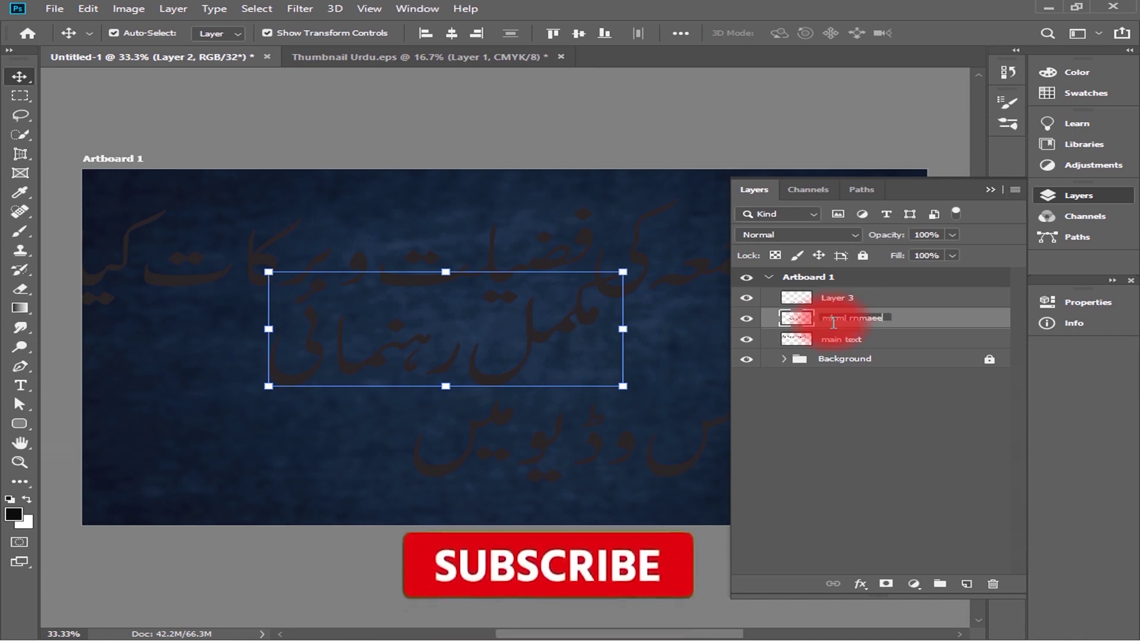
{"action": "left_click", "coordinate": [838, 298]}
Step: Rename Layer 3 to video main and select the main text layer
{"action": "double_click", "coordinate": [840, 298]}
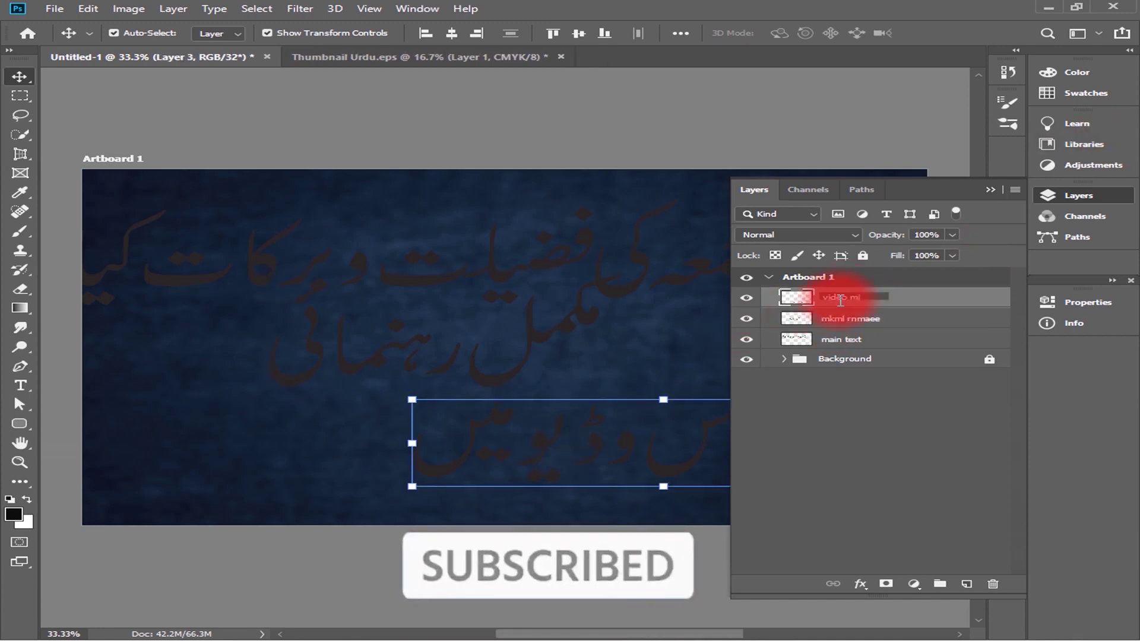
{"action": "key", "text": "BackSpace"}
{"action": "left_click", "coordinate": [707, 304]}
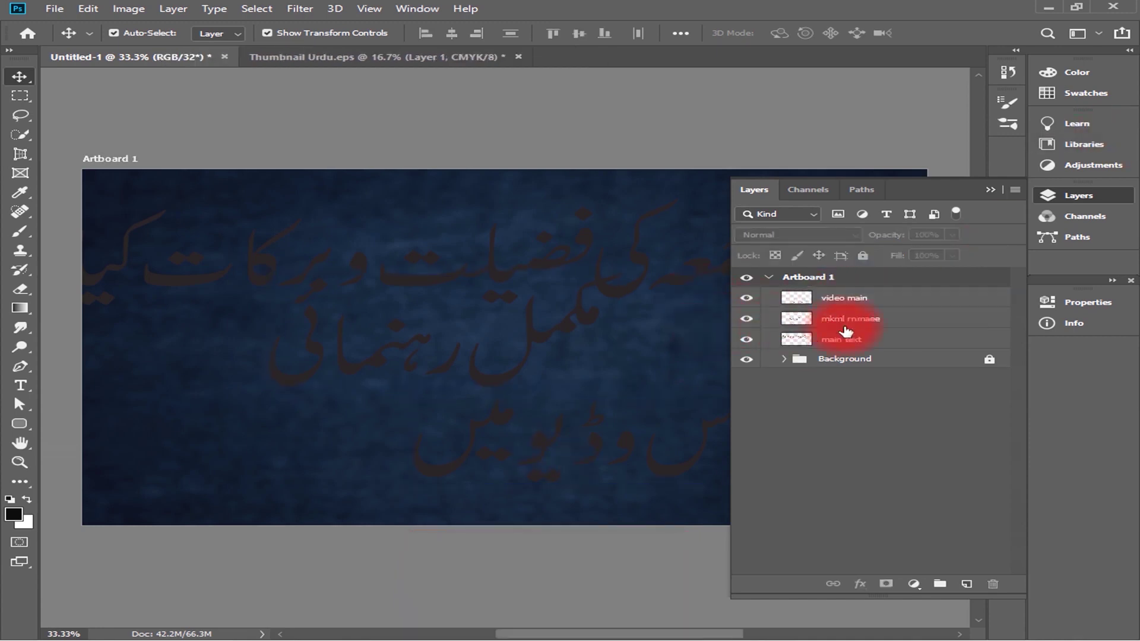
{"action": "left_click", "coordinate": [844, 320]}
{"action": "left_click", "coordinate": [843, 341]}
{"action": "left_click", "coordinate": [368, 221]}
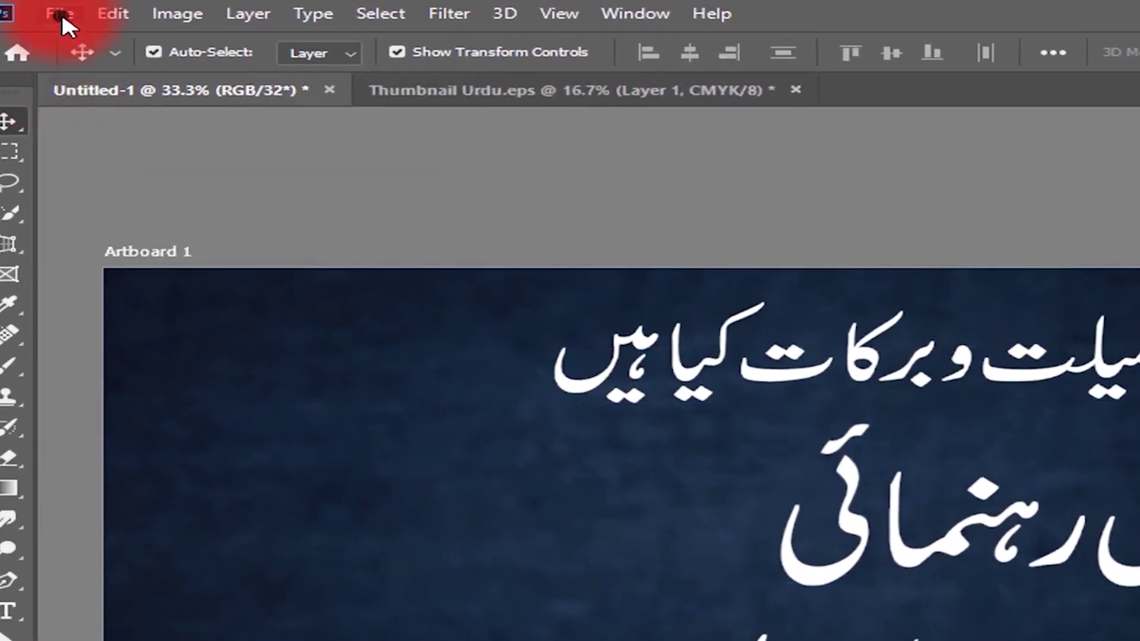
Step: Open 20221018_201136.jpg from Videos & Audio (H:) > Qari Jawaid
{"action": "left_click", "coordinate": [61, 17]}
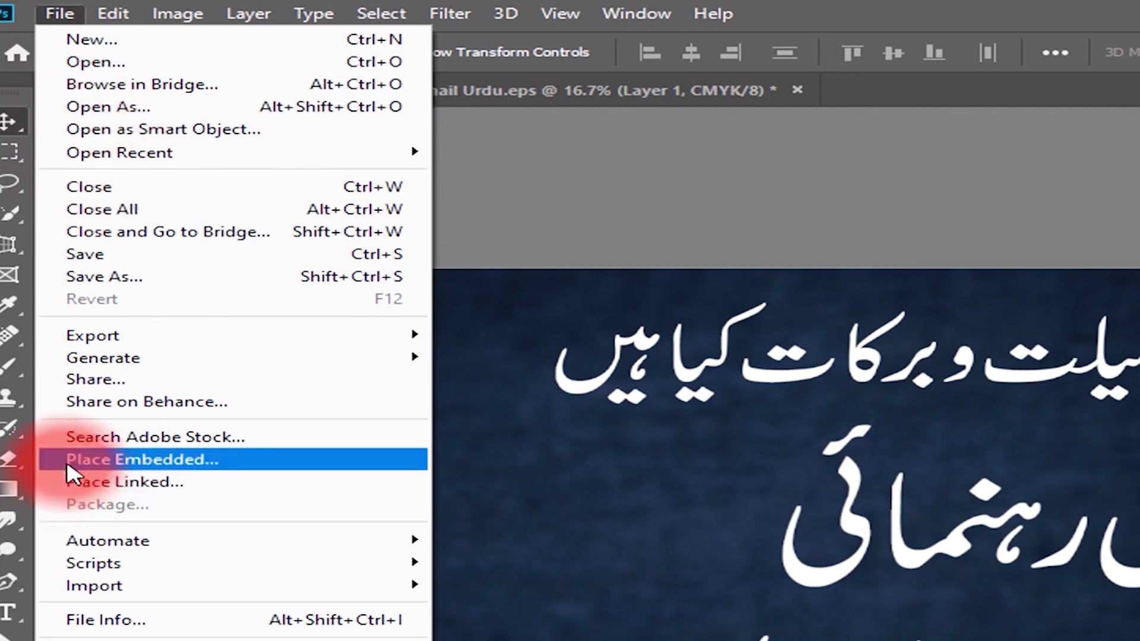
{"action": "left_click", "coordinate": [93, 62]}
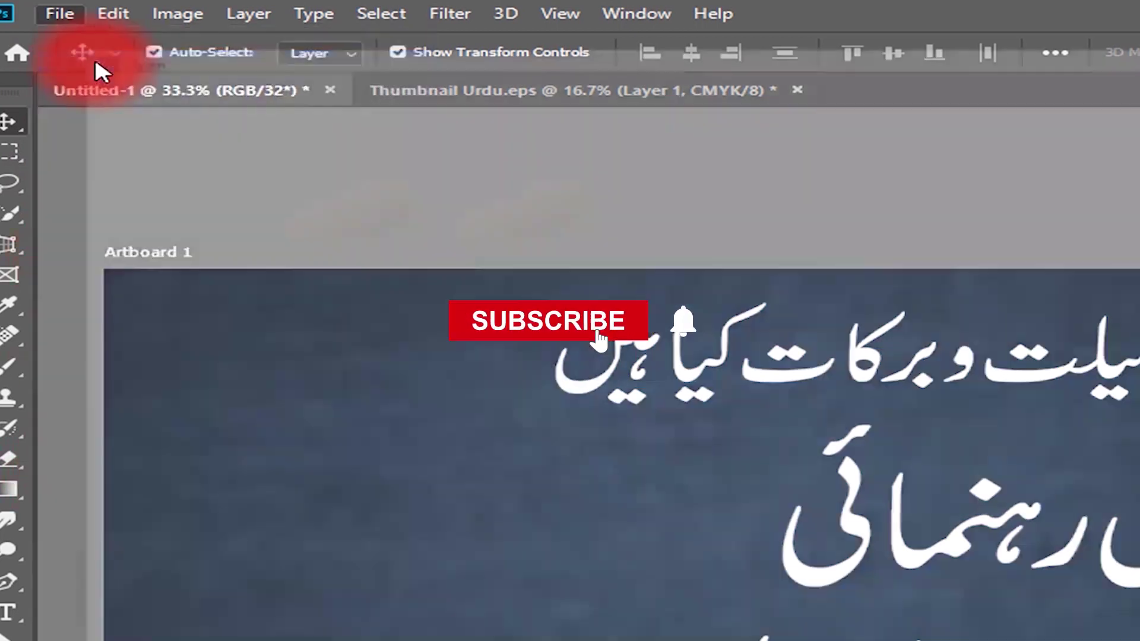
{"action": "left_click", "coordinate": [116, 475]}
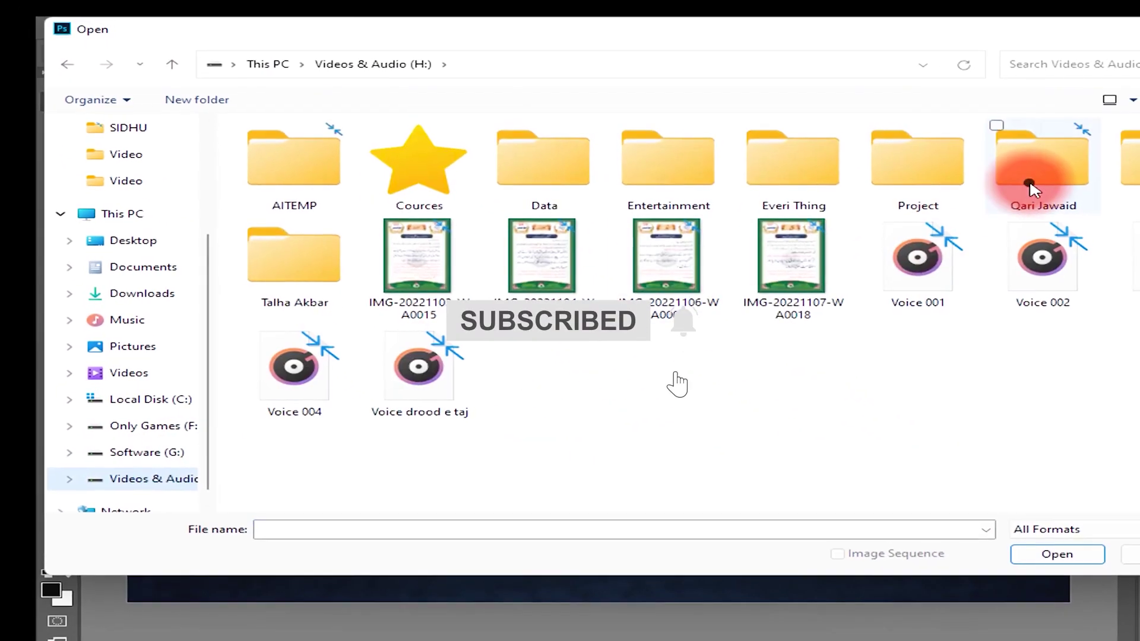
{"action": "double_click", "coordinate": [1031, 178]}
{"action": "scroll", "coordinate": [672, 333], "scroll_direction": "down", "scroll_amount": 2}
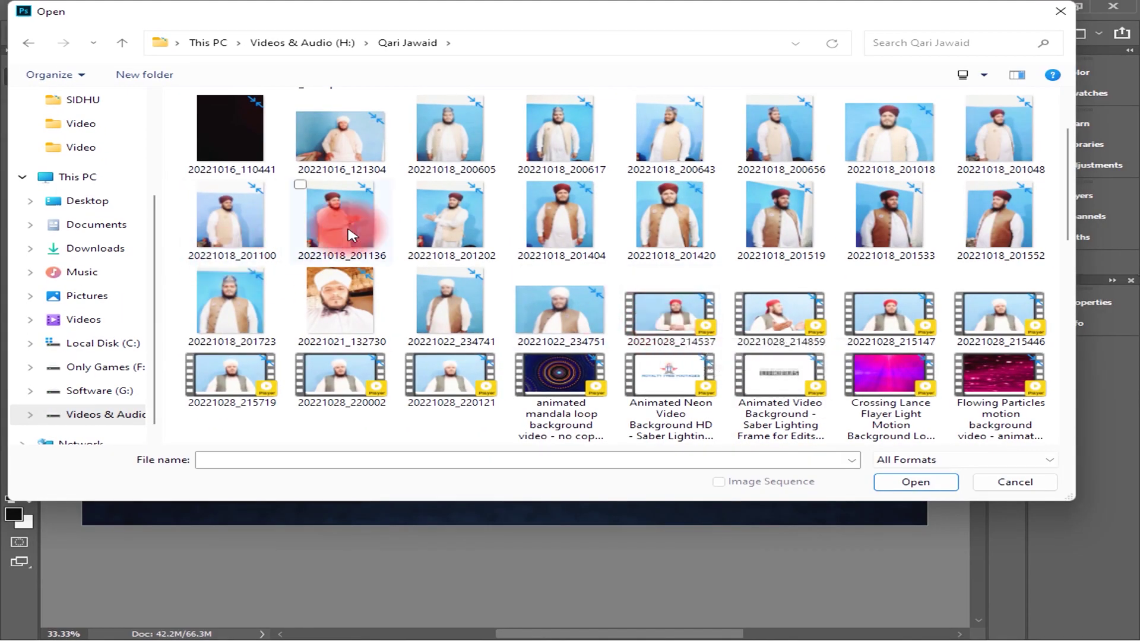
{"action": "double_click", "coordinate": [362, 224]}
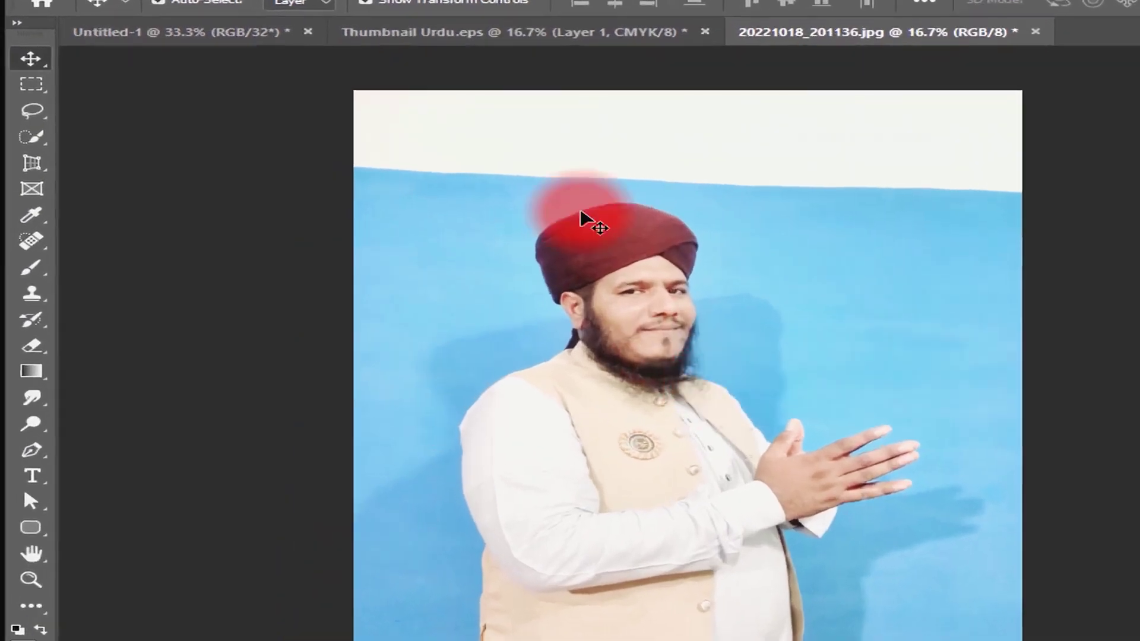
Step: Auto-select the man with Quick Selection's Select Subject and zoom in
{"action": "left_click", "coordinate": [21, 135]}
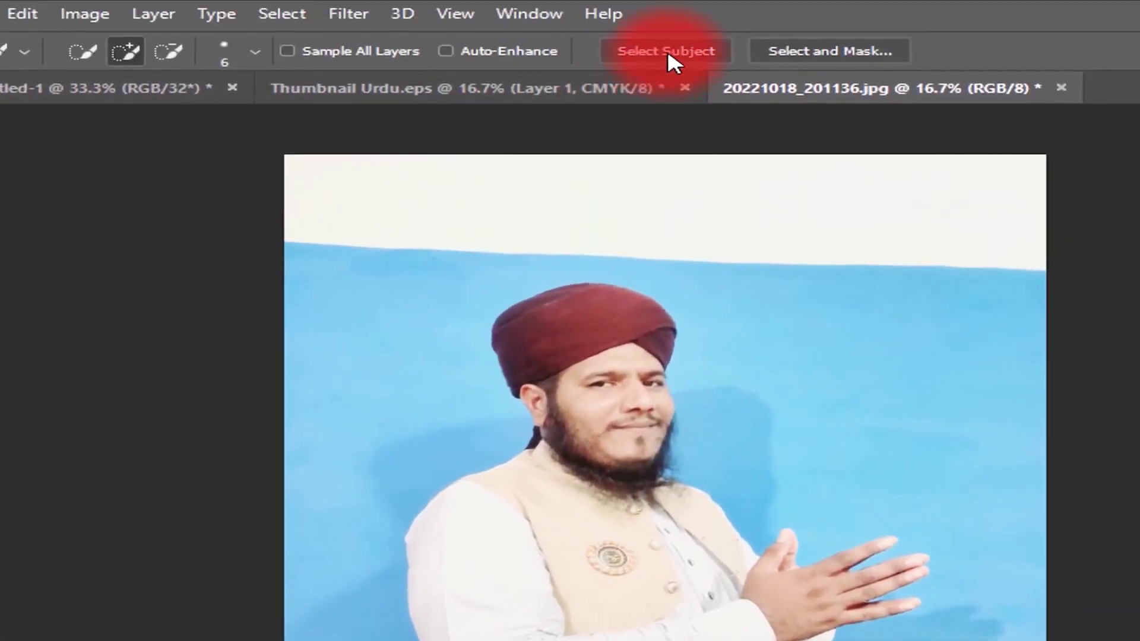
{"action": "left_click", "coordinate": [644, 62]}
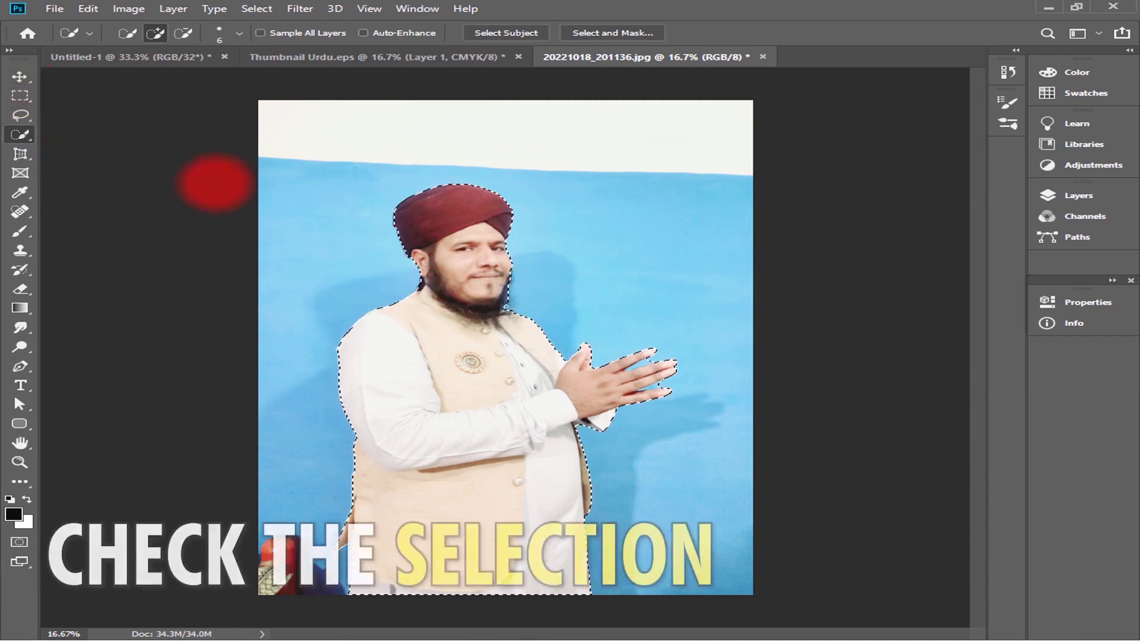
{"action": "scroll", "coordinate": [488, 204], "scroll_direction": "up", "scroll_amount": 2}
{"action": "scroll", "coordinate": [488, 203], "scroll_direction": "up", "scroll_amount": 3}
{"action": "scroll", "coordinate": [375, 203], "scroll_direction": "up", "scroll_amount": 3}
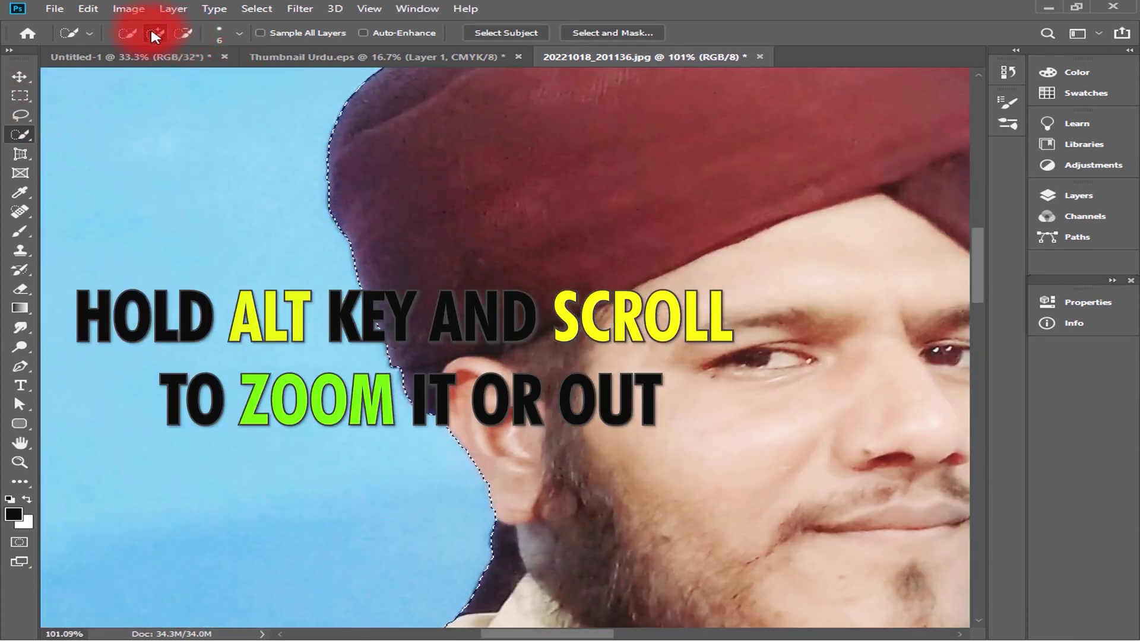
Step: Set the selection brush to 21 px and refine the selection around face, beard and shirt
{"action": "left_click", "coordinate": [239, 33]}
{"action": "left_click_drag", "start_coordinate": [141, 71], "coordinate": [214, 80]}
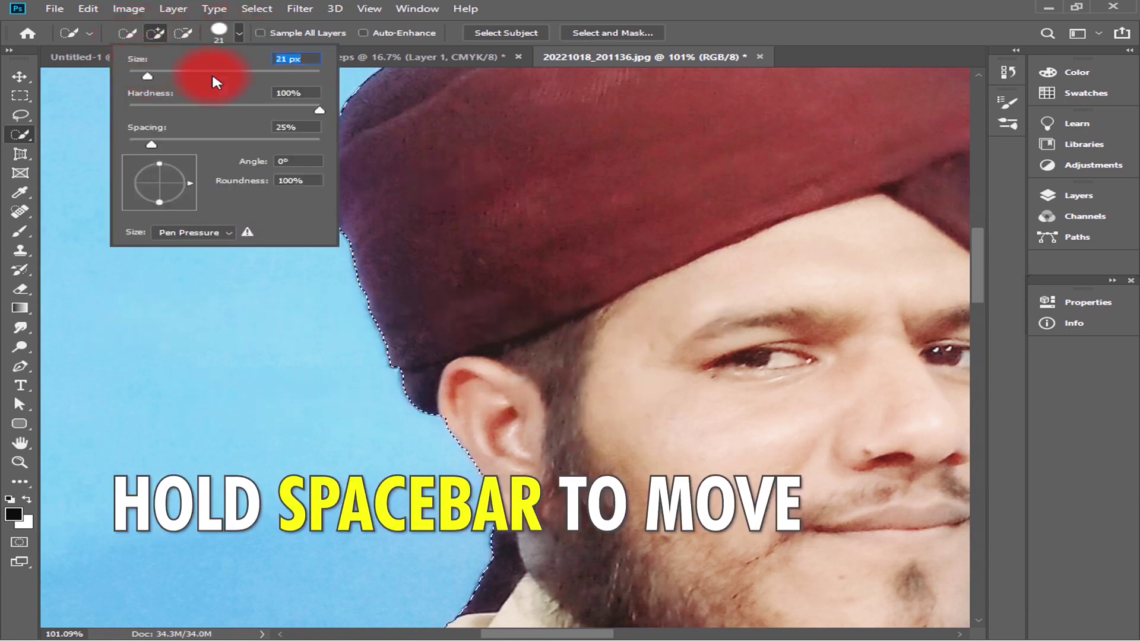
{"action": "left_click", "coordinate": [229, 30]}
{"action": "mouse_move", "coordinate": [407, 257]}
{"action": "left_mouse_down"}
{"action": "mouse_move", "coordinate": [481, 336]}
{"action": "mouse_move", "coordinate": [368, 502]}
{"action": "mouse_move", "coordinate": [509, 458]}
{"action": "mouse_move", "coordinate": [661, 476]}
{"action": "left_mouse_up"}
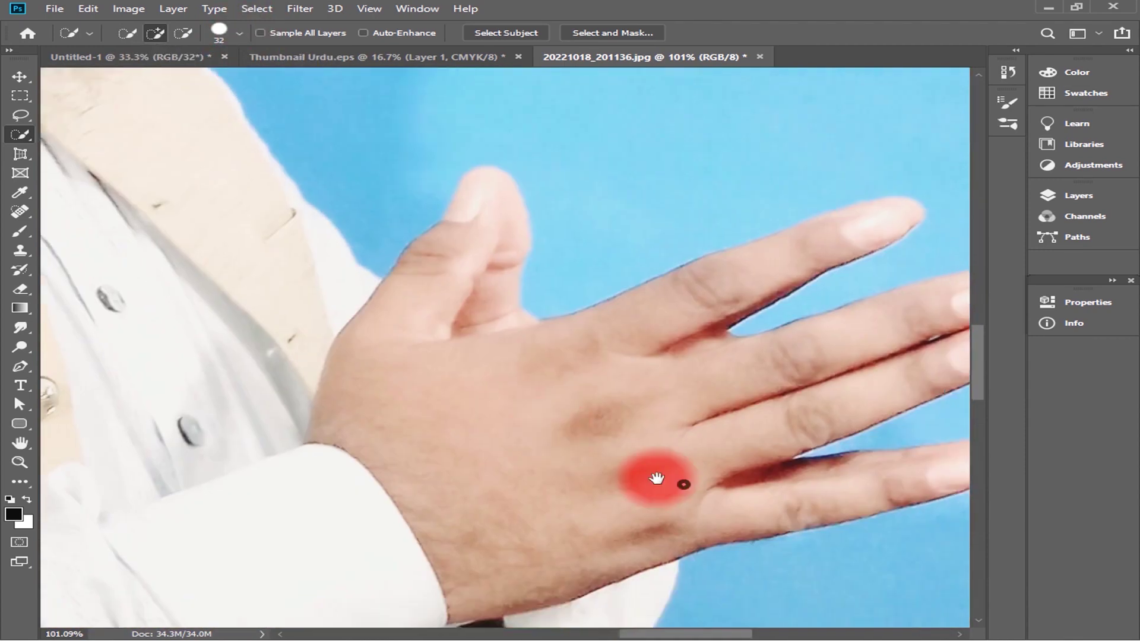
{"action": "left_click_drag", "start_coordinate": [830, 250], "coordinate": [804, 254]}
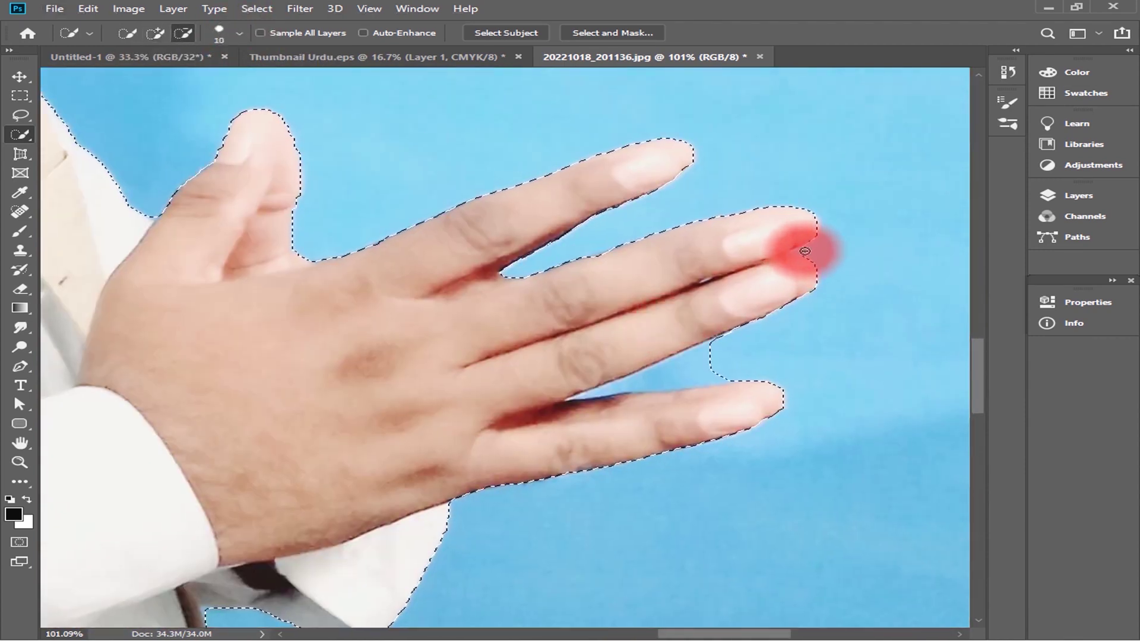
{"action": "mouse_move", "coordinate": [705, 435]}
{"action": "left_mouse_down"}
{"action": "mouse_move", "coordinate": [542, 377]}
{"action": "mouse_move", "coordinate": [746, 499]}
{"action": "mouse_move", "coordinate": [661, 484]}
{"action": "mouse_move", "coordinate": [611, 520]}
{"action": "mouse_move", "coordinate": [654, 415]}
{"action": "mouse_move", "coordinate": [936, 511]}
{"action": "mouse_move", "coordinate": [394, 287]}
{"action": "mouse_move", "coordinate": [661, 438]}
{"action": "mouse_move", "coordinate": [553, 383]}
{"action": "left_mouse_up"}
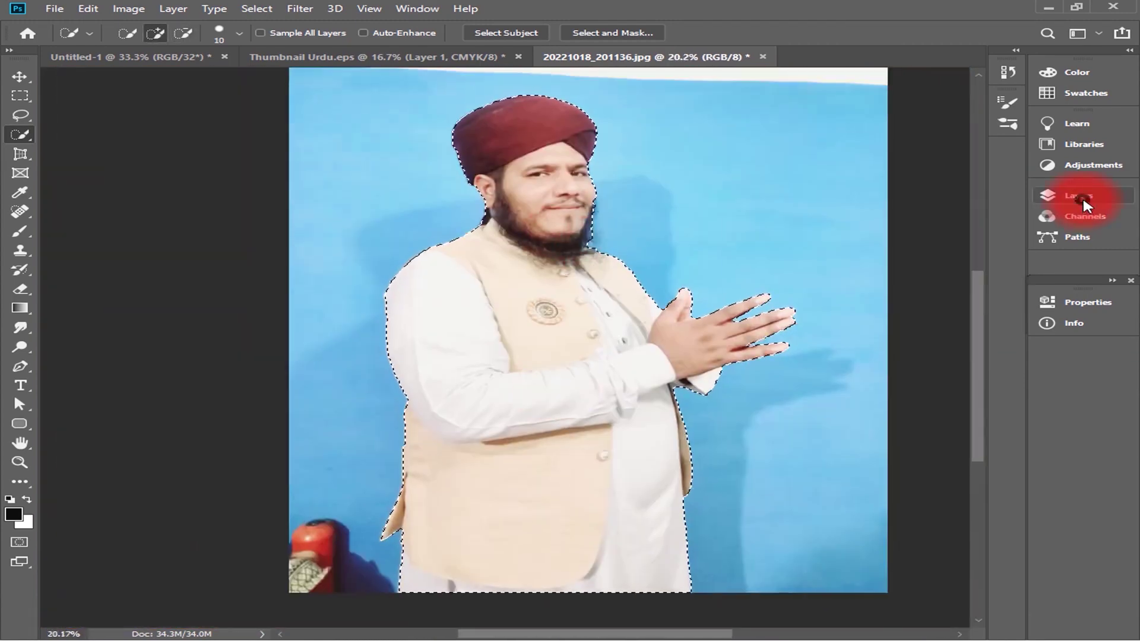
Step: Add a layer mask to hide the blue wall behind the man
{"action": "left_click", "coordinate": [1077, 196]}
{"action": "left_click", "coordinate": [886, 584]}
{"action": "left_click", "coordinate": [19, 76]}
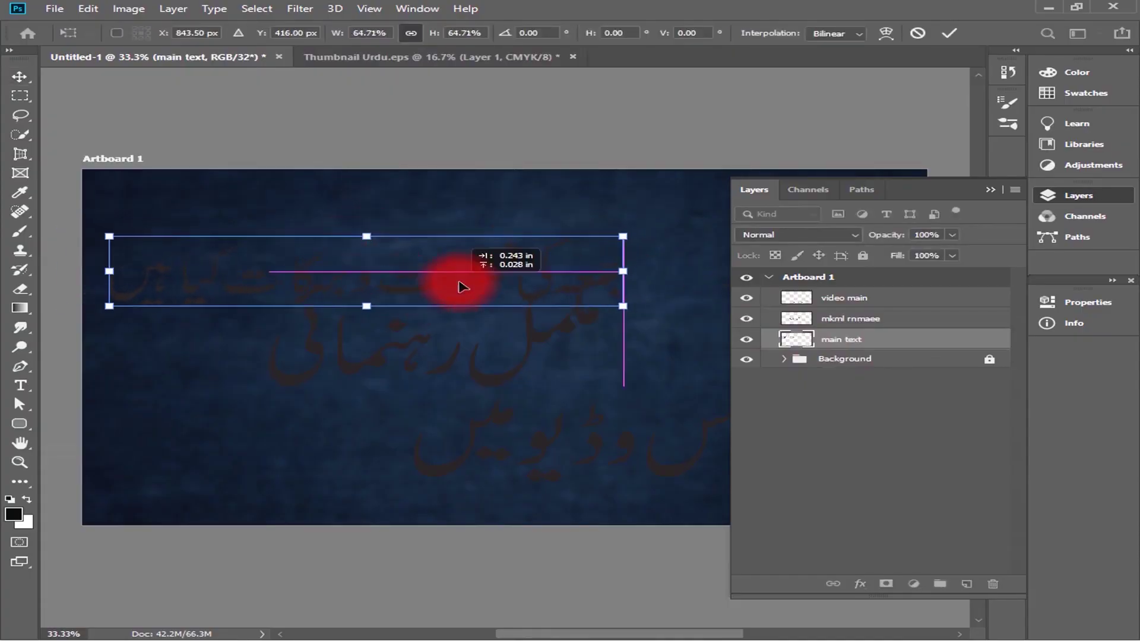
Step: Give the main text layer a white Color Overlay at Normal blend mode
{"action": "left_click", "coordinate": [869, 579]}
{"action": "left_click", "coordinate": [888, 530]}
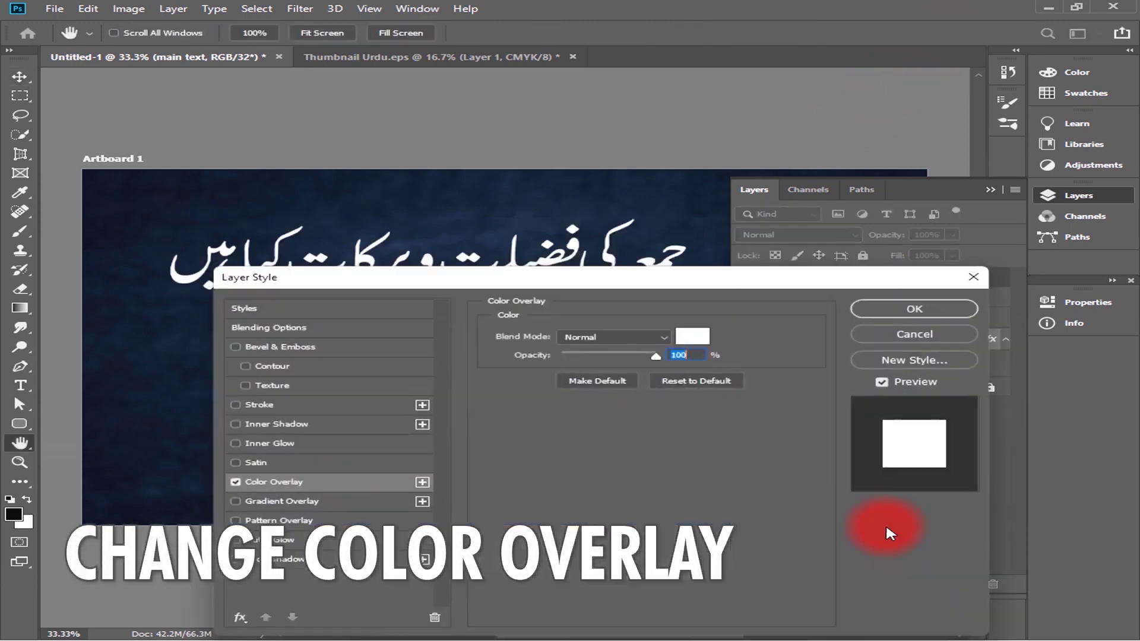
{"action": "left_click", "coordinate": [689, 338]}
{"action": "key", "text": "Return"}
{"action": "left_click", "coordinate": [687, 376]}
{"action": "left_click", "coordinate": [897, 378]}
{"action": "left_click", "coordinate": [950, 346]}
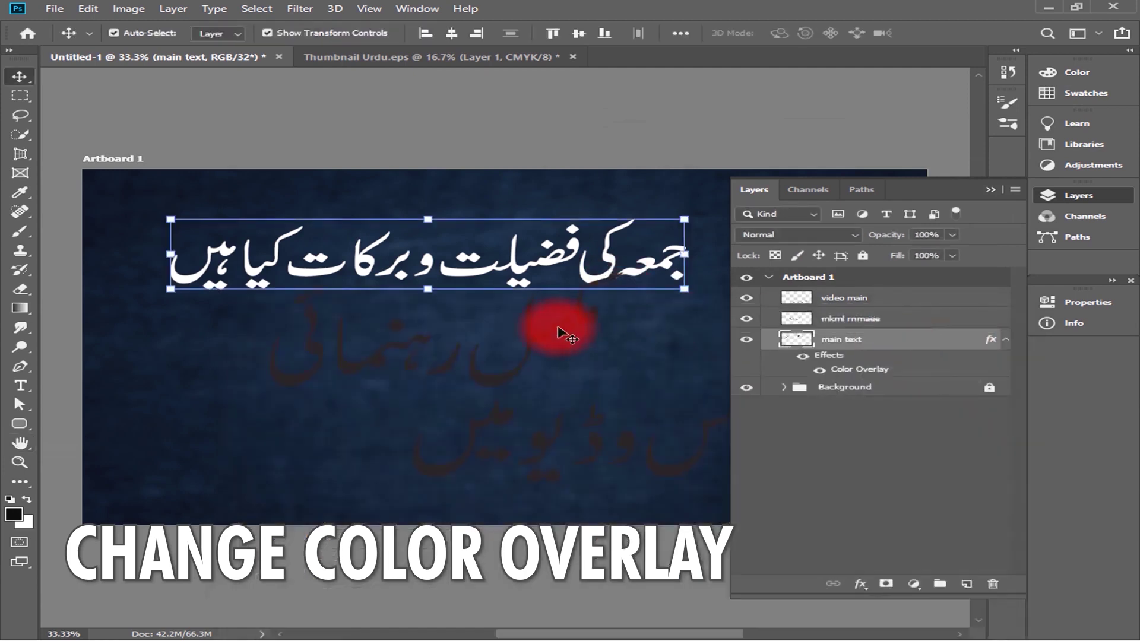
Step: Add white Color Overlays to the mkml rnmaee and video main text layers
{"action": "left_click", "coordinate": [583, 326]}
{"action": "left_click", "coordinate": [859, 582]}
{"action": "left_click", "coordinate": [898, 531]}
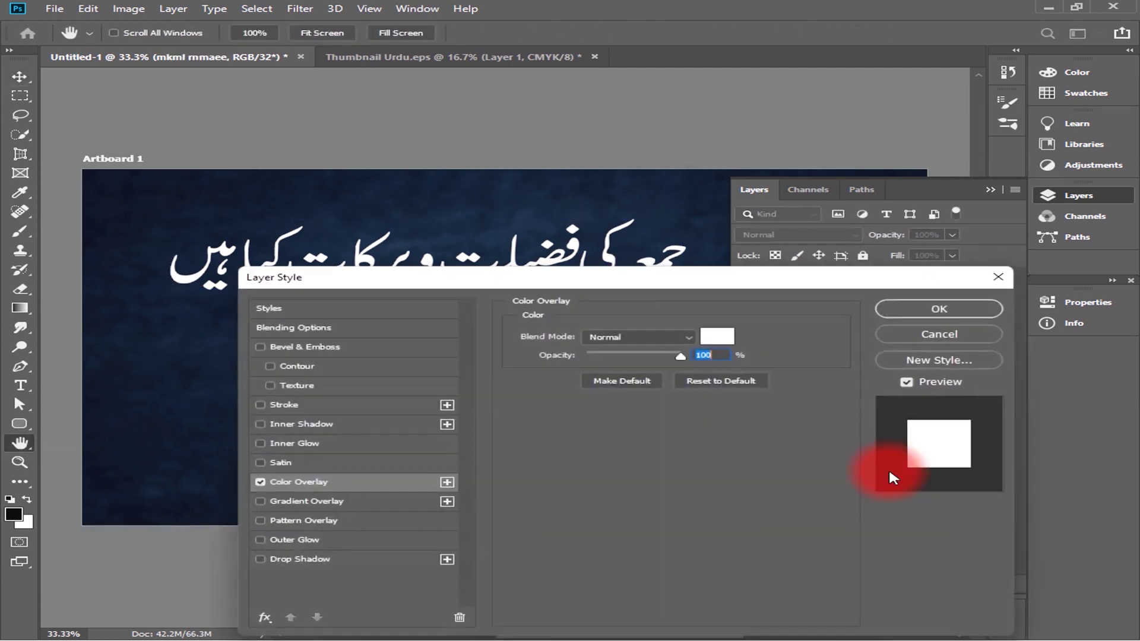
{"action": "left_click", "coordinate": [928, 305]}
{"action": "left_click", "coordinate": [831, 368]}
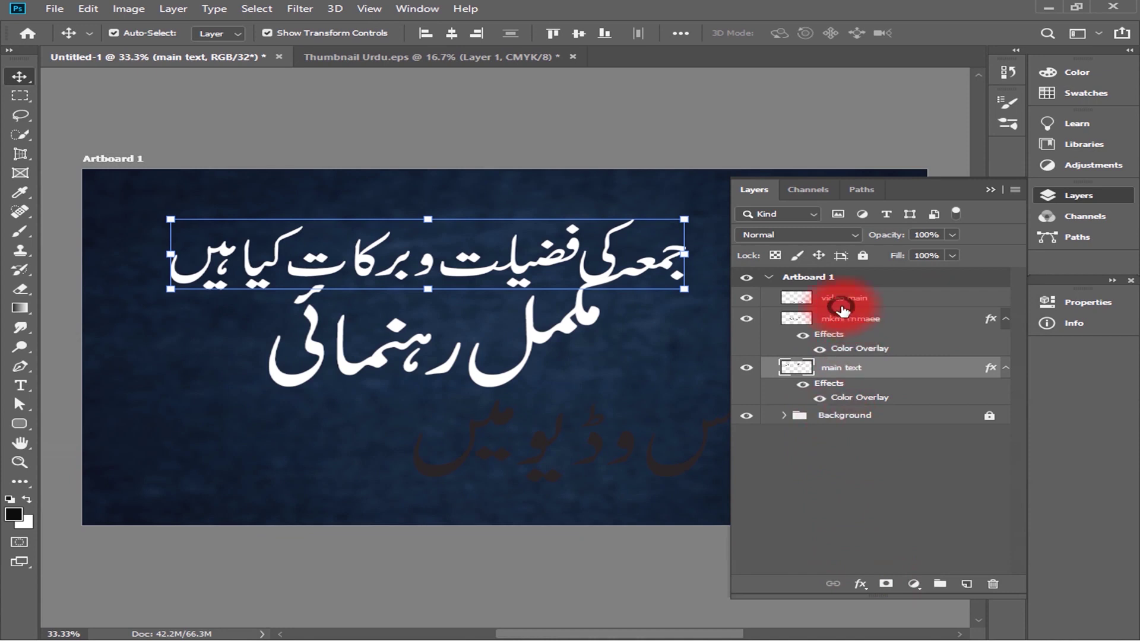
{"action": "left_click", "coordinate": [839, 298]}
{"action": "left_click", "coordinate": [859, 582]}
{"action": "left_click", "coordinate": [898, 529]}
{"action": "left_click", "coordinate": [938, 309]}
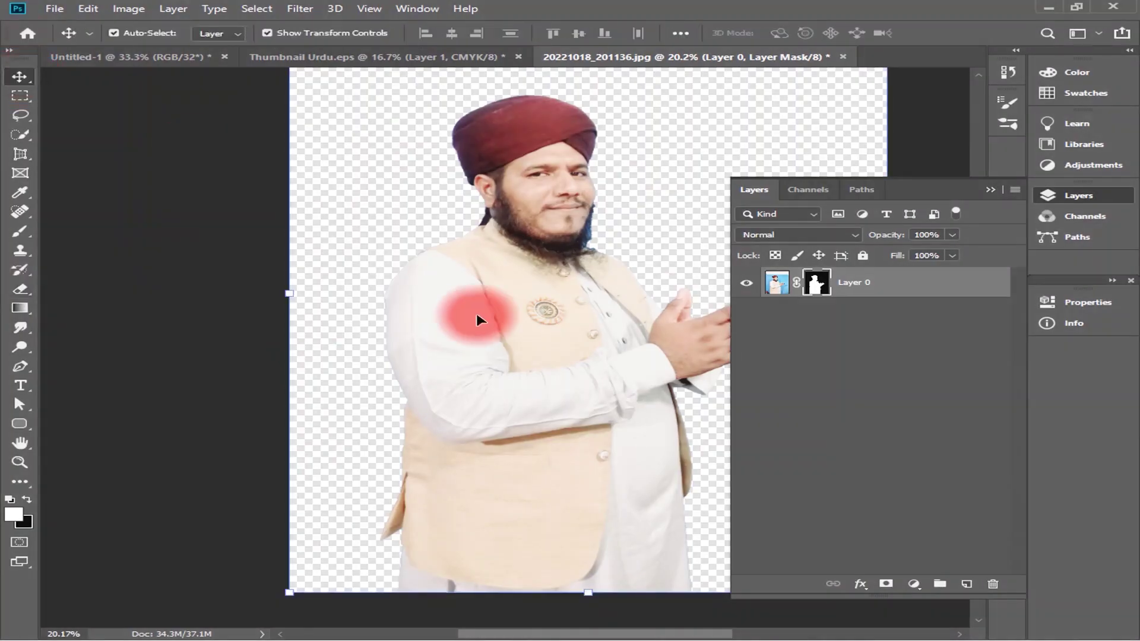
{"action": "left_click_drag", "start_coordinate": [478, 321], "coordinate": [290, 58]}
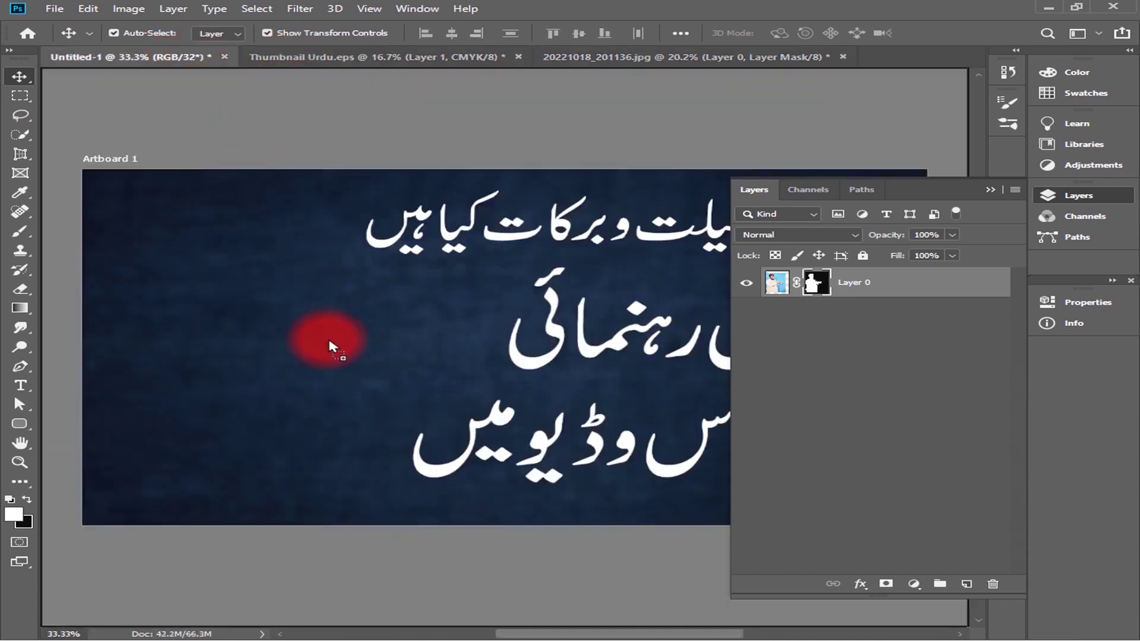
Step: Copy the cut-out man into the thumbnail and scale him to fit at the left
{"action": "left_click_drag", "start_coordinate": [291, 57], "coordinate": [317, 343]}
{"action": "left_click", "coordinate": [656, 275]}
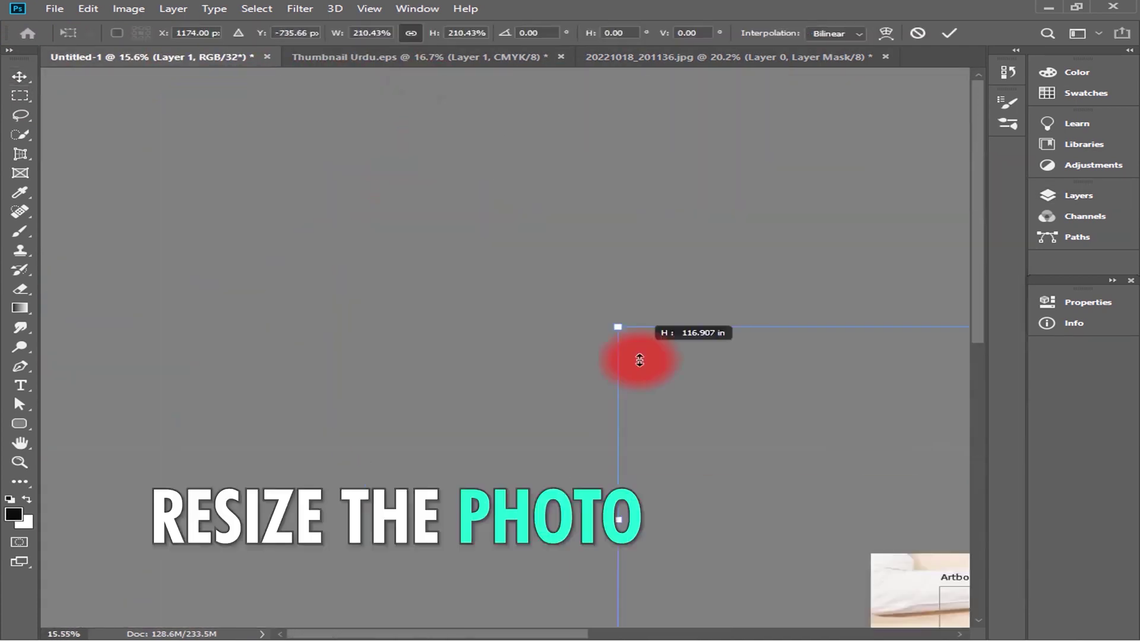
{"action": "left_click_drag", "start_coordinate": [639, 360], "coordinate": [606, 235]}
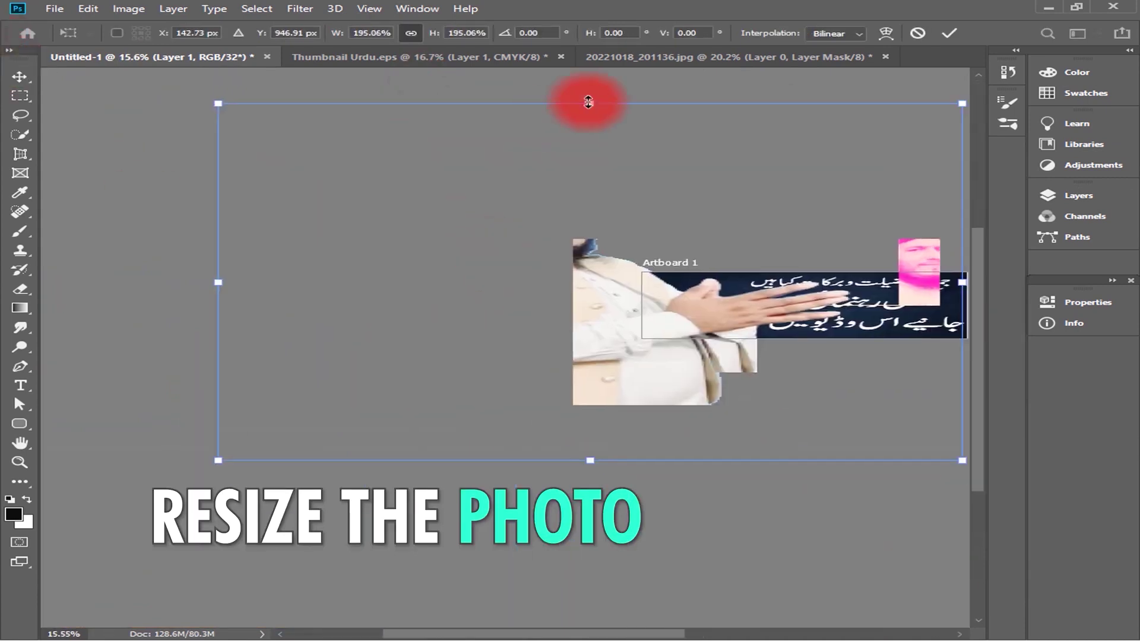
{"action": "left_click_drag", "start_coordinate": [509, 348], "coordinate": [791, 227]}
{"action": "left_click_drag", "start_coordinate": [700, 145], "coordinate": [513, 312]}
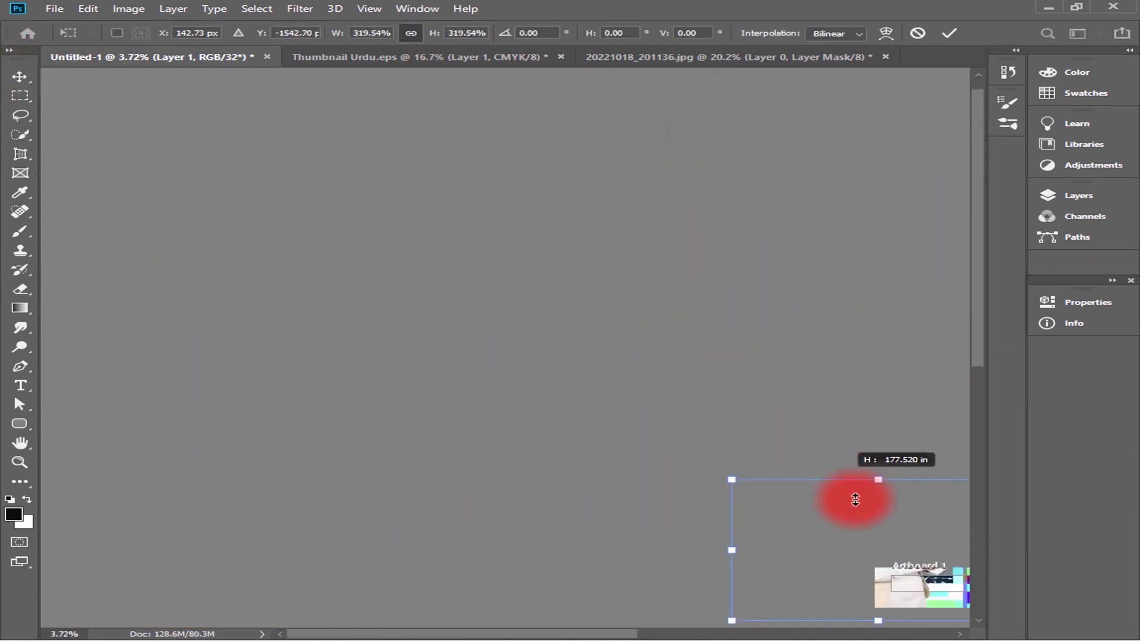
{"action": "left_click_drag", "start_coordinate": [540, 380], "coordinate": [492, 361]}
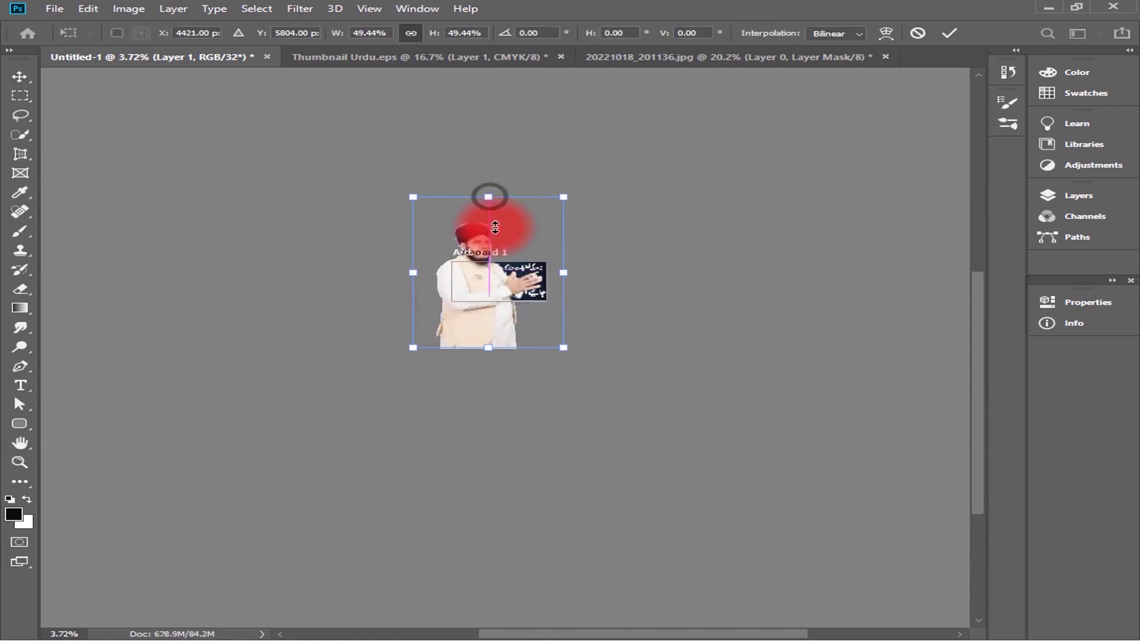
{"action": "scroll", "coordinate": [506, 274], "scroll_direction": "up", "scroll_amount": 5}
{"action": "key", "text": "Return"}
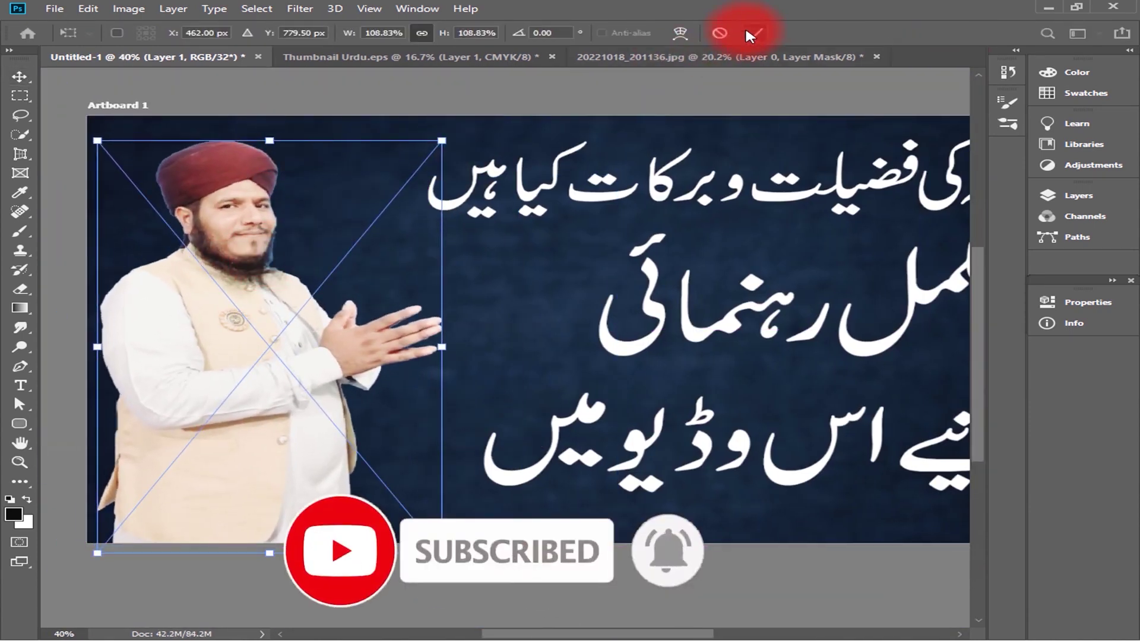
{"action": "left_click", "coordinate": [54, 8]}
{"action": "left_click", "coordinate": [149, 294]}
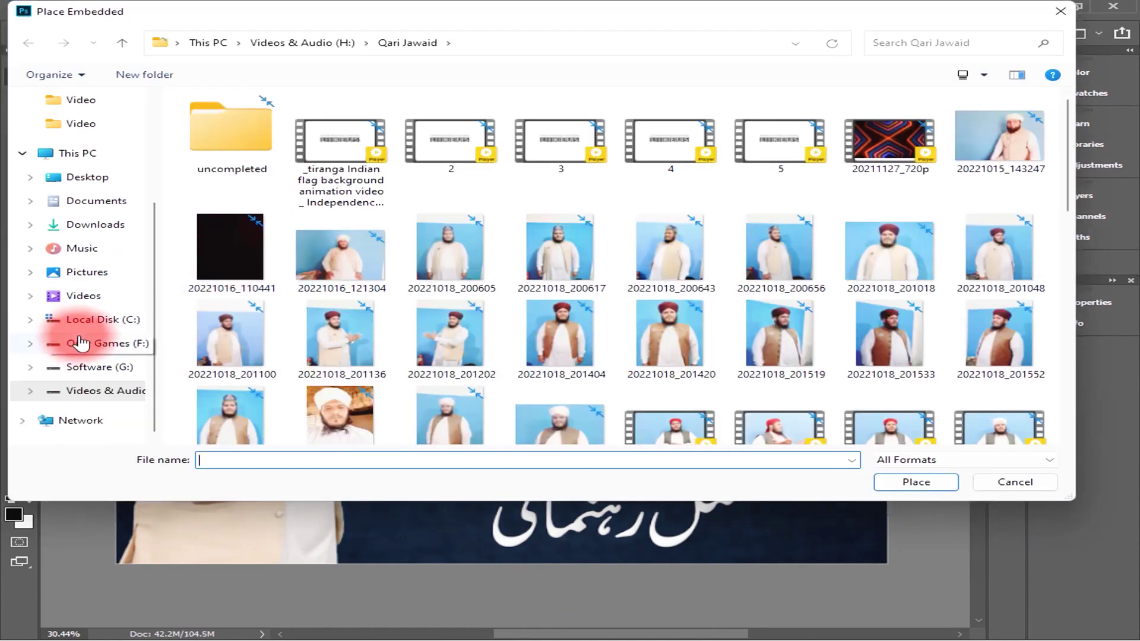
Step: Place the SUBSCRIBE image pngwing.com (37) from Data > Pictures lower on the artboard
{"action": "double_click", "coordinate": [411, 148]}
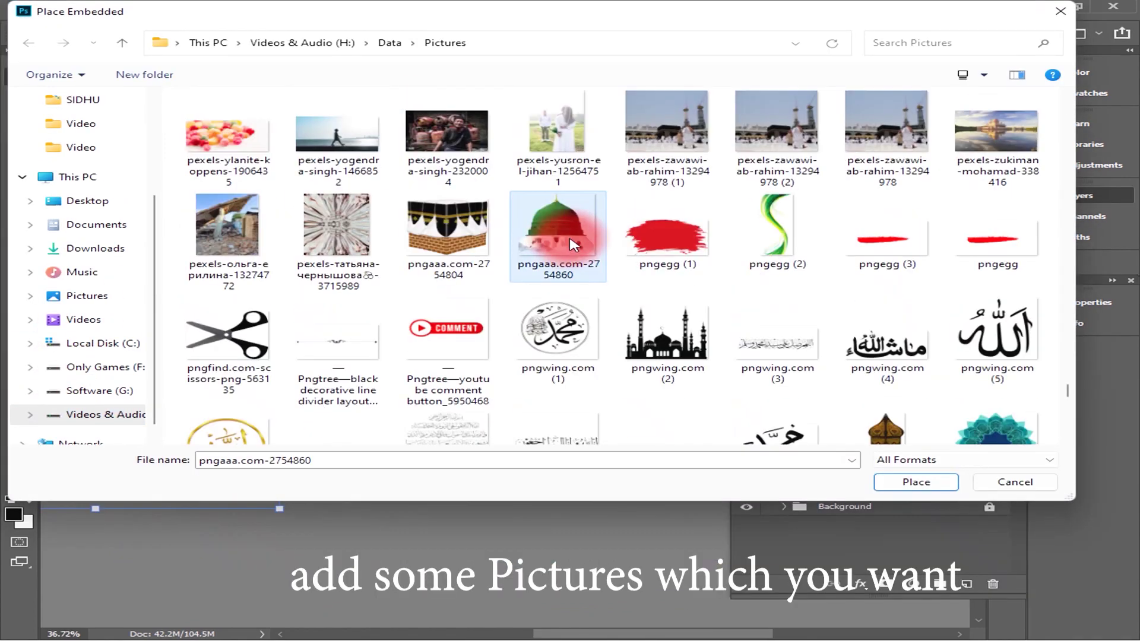
{"action": "scroll", "coordinate": [571, 243], "scroll_direction": "down", "scroll_amount": 5}
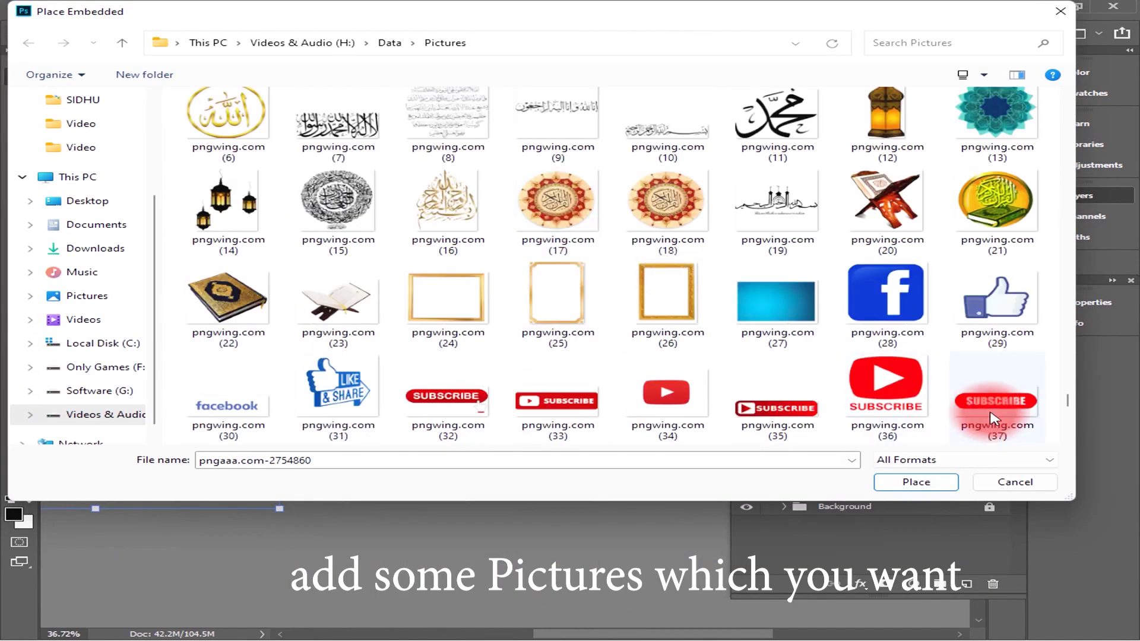
{"action": "left_click", "coordinate": [990, 419]}
{"action": "scroll", "coordinate": [987, 402], "scroll_direction": "up", "scroll_amount": 2}
{"action": "scroll", "coordinate": [986, 401], "scroll_direction": "up", "scroll_amount": 3}
{"action": "scroll", "coordinate": [988, 402], "scroll_direction": "down", "scroll_amount": 5}
{"action": "double_click", "coordinate": [992, 402]}
{"action": "left_click_drag", "start_coordinate": [507, 337], "coordinate": [450, 444]}
{"action": "key", "text": "Return"}
Step: Place the green dome image pngaaa.com-2754860 into the thumbnail as an embedded file
{"action": "left_click", "coordinate": [54, 8]}
{"action": "left_click", "coordinate": [189, 291]}
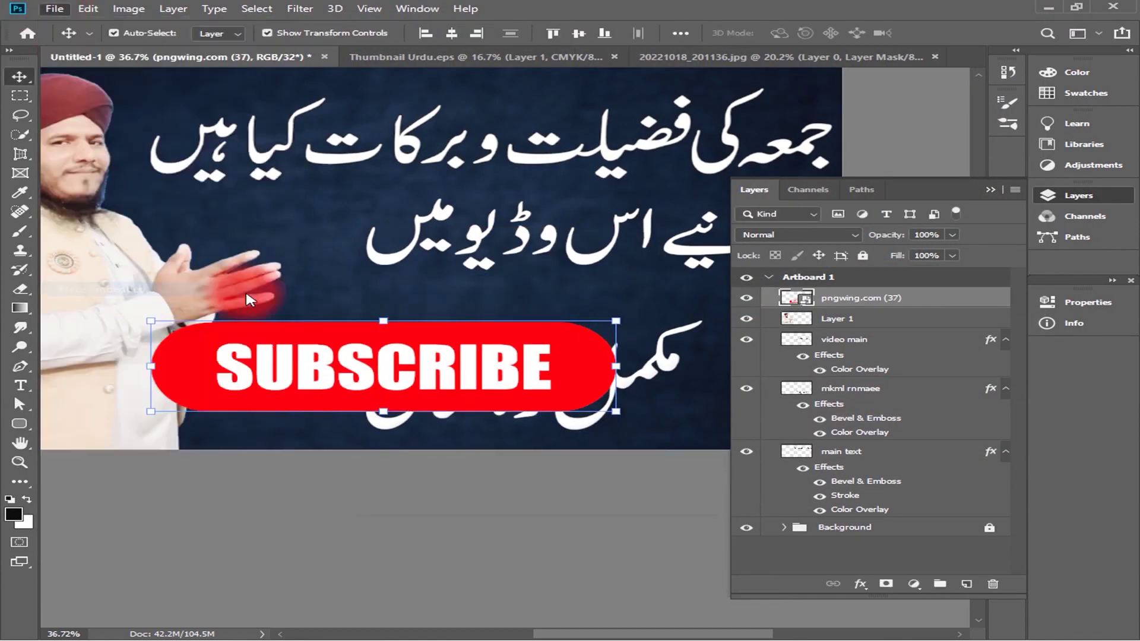
{"action": "scroll", "coordinate": [294, 286], "scroll_direction": "down", "scroll_amount": 5}
{"action": "scroll", "coordinate": [294, 286], "scroll_direction": "down", "scroll_amount": 5}
{"action": "scroll", "coordinate": [296, 289], "scroll_direction": "down", "scroll_amount": 5}
{"action": "scroll", "coordinate": [295, 289], "scroll_direction": "down", "scroll_amount": 5}
{"action": "scroll", "coordinate": [295, 285], "scroll_direction": "down", "scroll_amount": 5}
{"action": "scroll", "coordinate": [295, 285], "scroll_direction": "down", "scroll_amount": 5}
{"action": "scroll", "coordinate": [295, 284], "scroll_direction": "down", "scroll_amount": 5}
{"action": "scroll", "coordinate": [296, 279], "scroll_direction": "up", "scroll_amount": 5}
{"action": "scroll", "coordinate": [311, 268], "scroll_direction": "down", "scroll_amount": 2}
{"action": "double_click", "coordinate": [558, 254]}
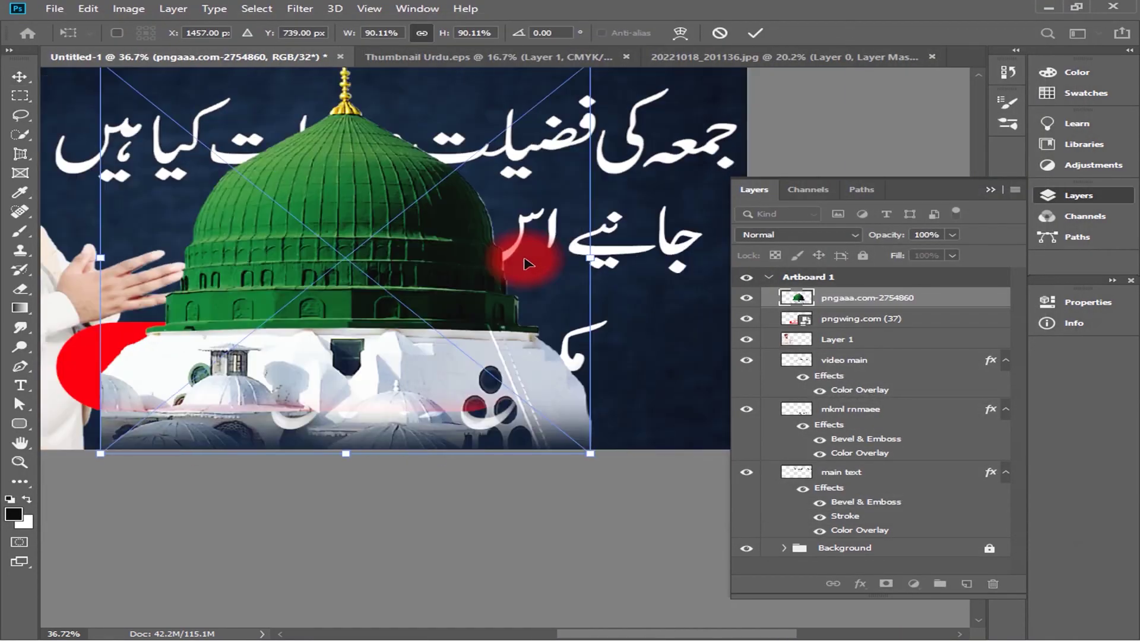
Step: Shrink the dome beside the man, then flip the man to face the other way
{"action": "scroll", "coordinate": [526, 263], "scroll_direction": "down", "scroll_amount": 3}
{"action": "mouse_move", "coordinate": [457, 266]}
{"action": "left_mouse_down"}
{"action": "mouse_move", "coordinate": [369, 145]}
{"action": "mouse_move", "coordinate": [356, 166]}
{"action": "mouse_move", "coordinate": [376, 254]}
{"action": "mouse_move", "coordinate": [313, 282]}
{"action": "mouse_move", "coordinate": [472, 383]}
{"action": "left_mouse_up"}
{"action": "key", "text": "Return"}
{"action": "key", "text": "ctrl+t"}
{"action": "left_click_drag", "start_coordinate": [593, 377], "coordinate": [167, 349]}
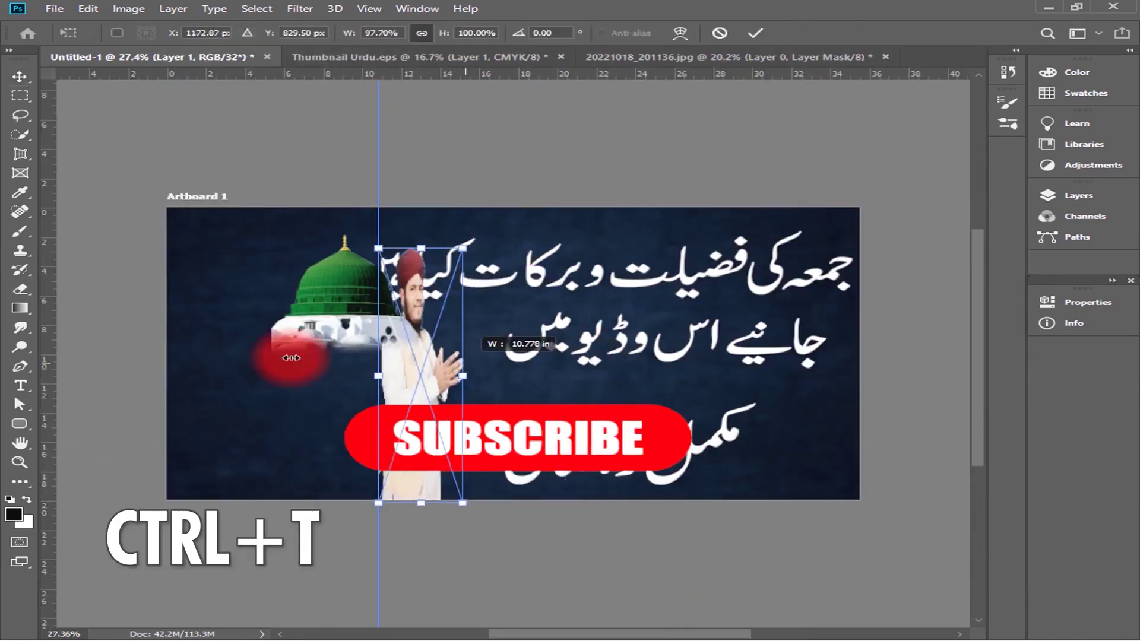
Step: Move the man right, the dome top-left, and shrink SUBSCRIBE into the lower-left corner
{"action": "left_click_drag", "start_coordinate": [227, 397], "coordinate": [748, 396]}
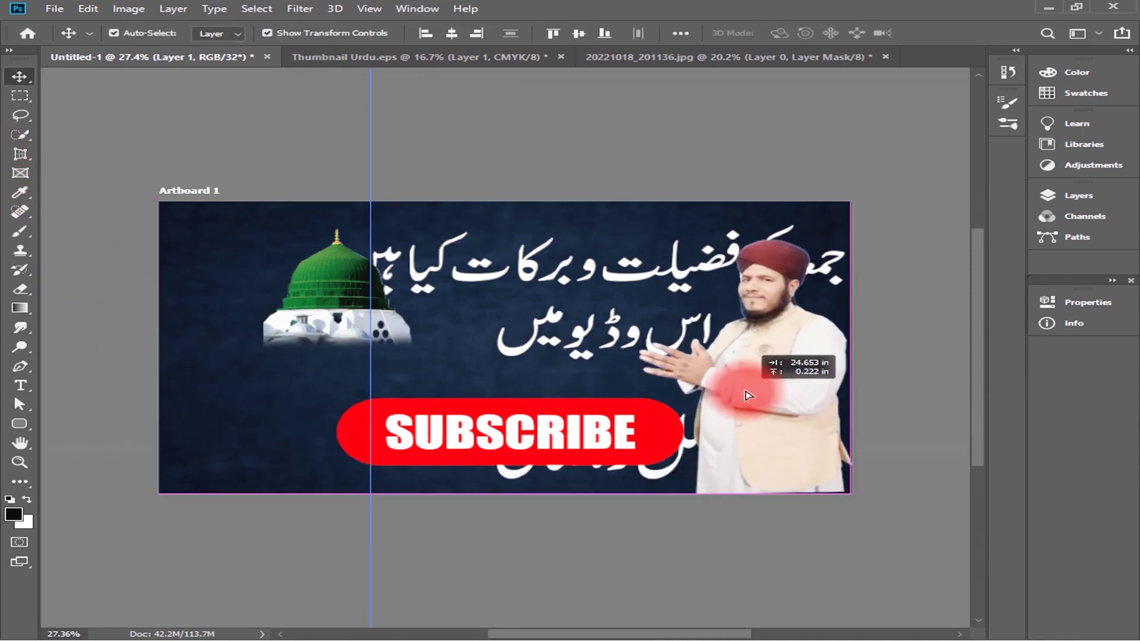
{"action": "mouse_move", "coordinate": [321, 324]}
{"action": "left_mouse_down"}
{"action": "mouse_move", "coordinate": [239, 310]}
{"action": "mouse_move", "coordinate": [266, 278]}
{"action": "left_mouse_up"}
{"action": "left_click", "coordinate": [171, 133]}
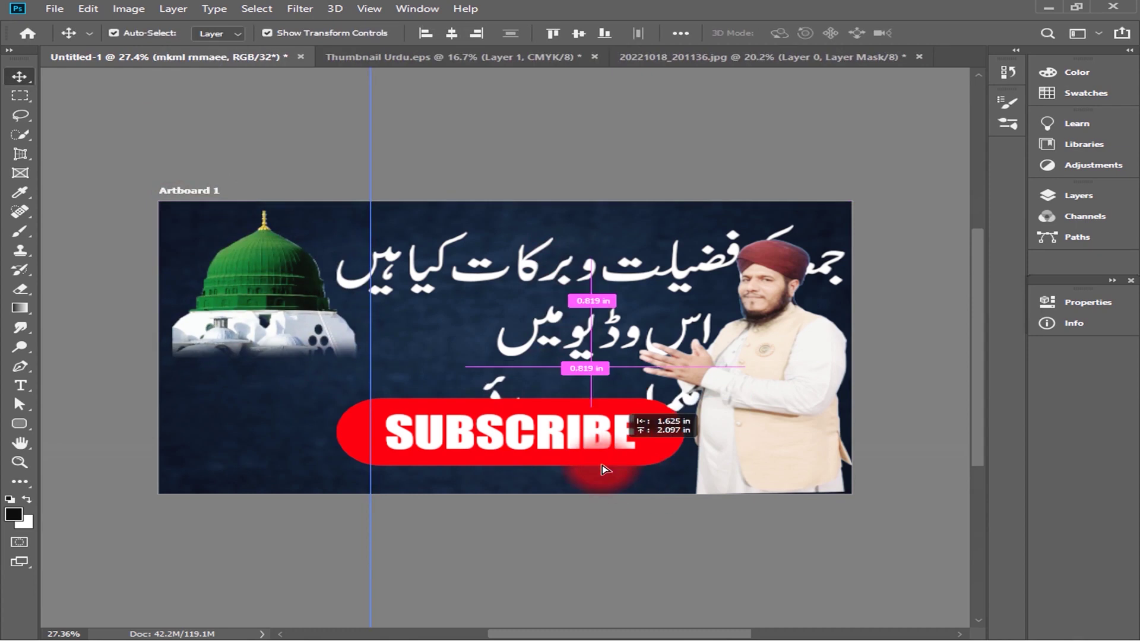
{"action": "left_click", "coordinate": [510, 432]}
{"action": "mouse_move", "coordinate": [487, 435]}
{"action": "left_mouse_down"}
{"action": "mouse_move", "coordinate": [265, 460]}
{"action": "mouse_move", "coordinate": [247, 477]}
{"action": "left_mouse_up"}
{"action": "left_click", "coordinate": [369, 383]}
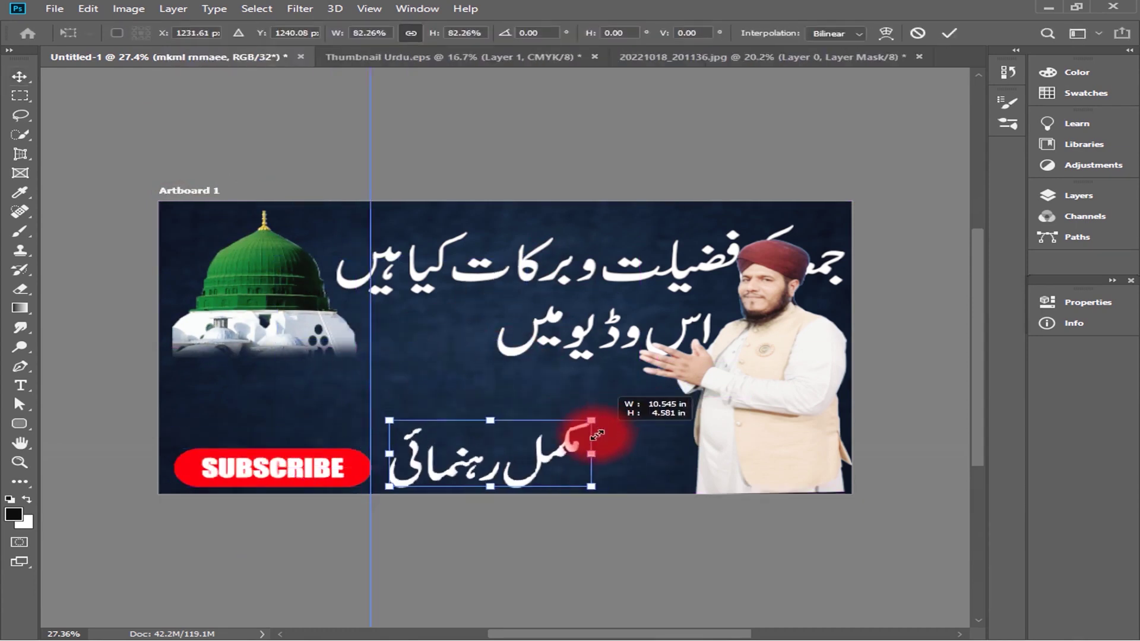
Step: Rearrange the Urdu lines, shrink the dome, and nudge the man to the right
{"action": "key", "text": "Return"}
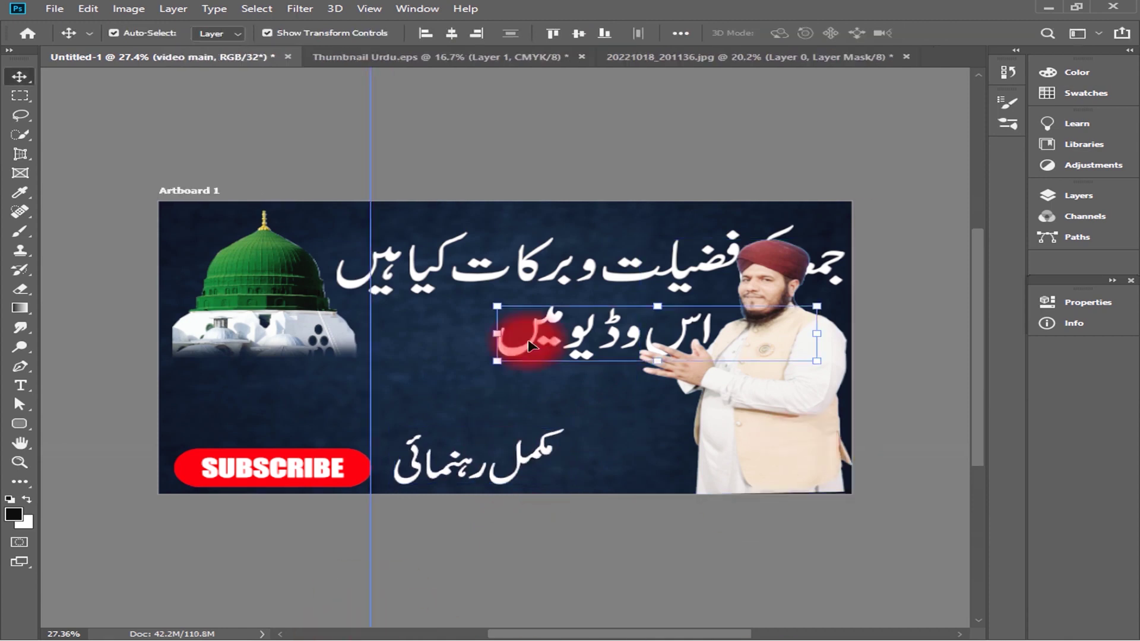
{"action": "left_click_drag", "start_coordinate": [518, 353], "coordinate": [314, 418]}
{"action": "left_click_drag", "start_coordinate": [563, 271], "coordinate": [496, 300]}
{"action": "left_click", "coordinate": [267, 296]}
{"action": "key", "text": "ctrl+t"}
{"action": "left_click_drag", "start_coordinate": [356, 211], "coordinate": [334, 228]}
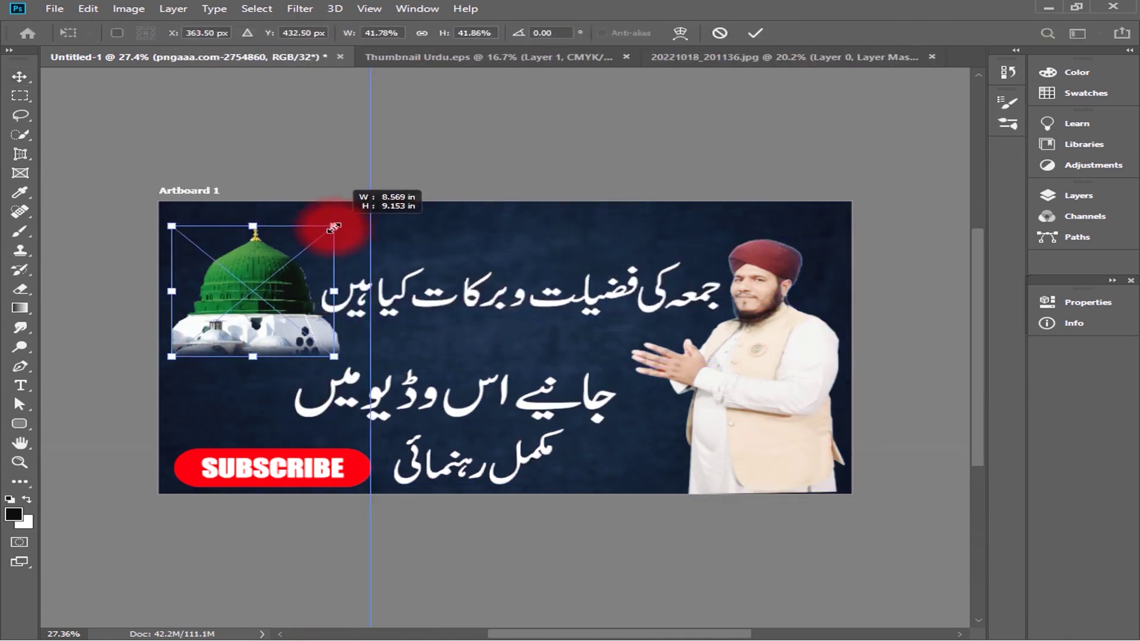
{"action": "left_click_drag", "start_coordinate": [626, 239], "coordinate": [636, 249]}
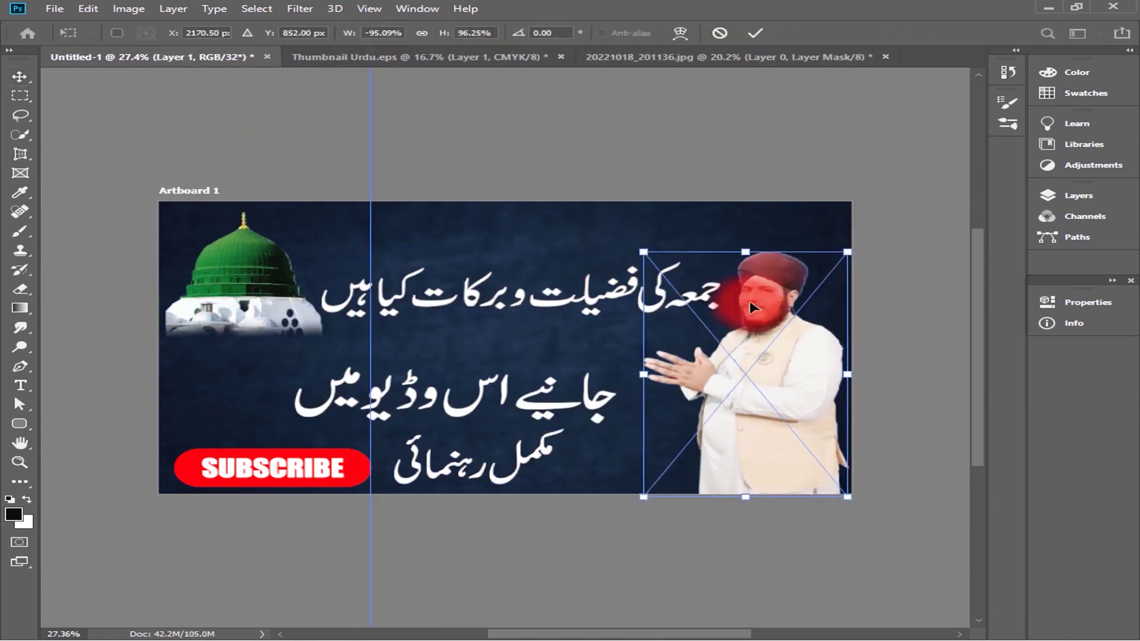
{"action": "left_click_drag", "start_coordinate": [455, 372], "coordinate": [345, 383]}
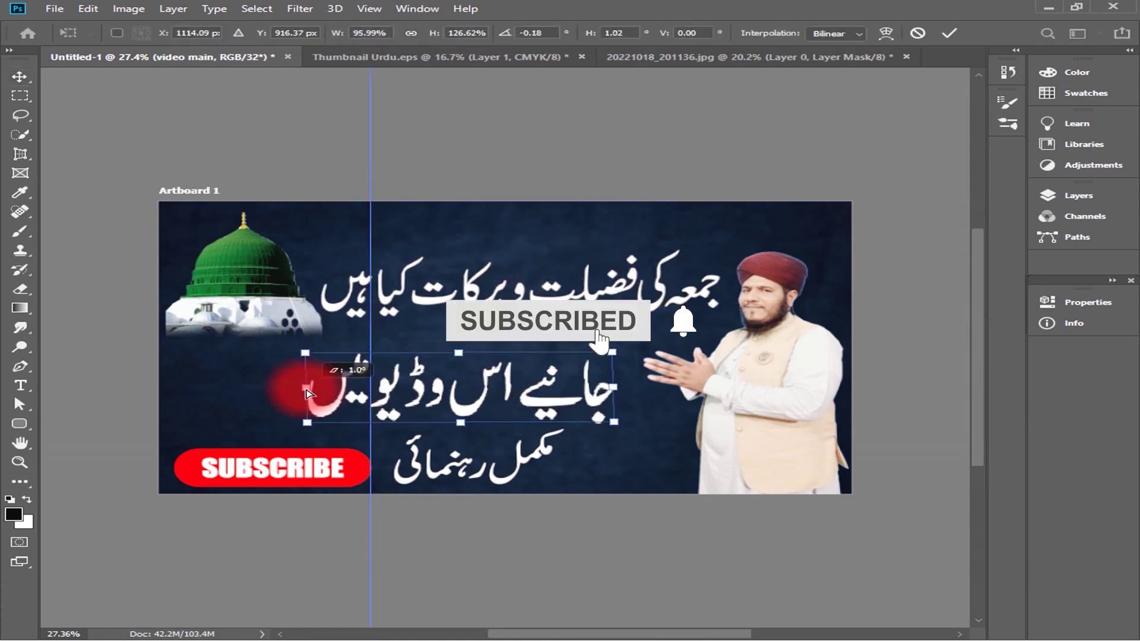
{"action": "key", "text": "Return"}
Step: Place the Quran-stand image into the thumbnail as an embedded file
{"action": "left_click", "coordinate": [54, 8]}
{"action": "left_click", "coordinate": [101, 287]}
{"action": "mouse_move", "coordinate": [1066, 163]}
{"action": "left_mouse_down"}
{"action": "mouse_move", "coordinate": [1072, 428]}
{"action": "mouse_move", "coordinate": [1066, 403]}
{"action": "left_mouse_up"}
{"action": "key", "text": "Return"}
{"action": "left_click", "coordinate": [1048, 195]}
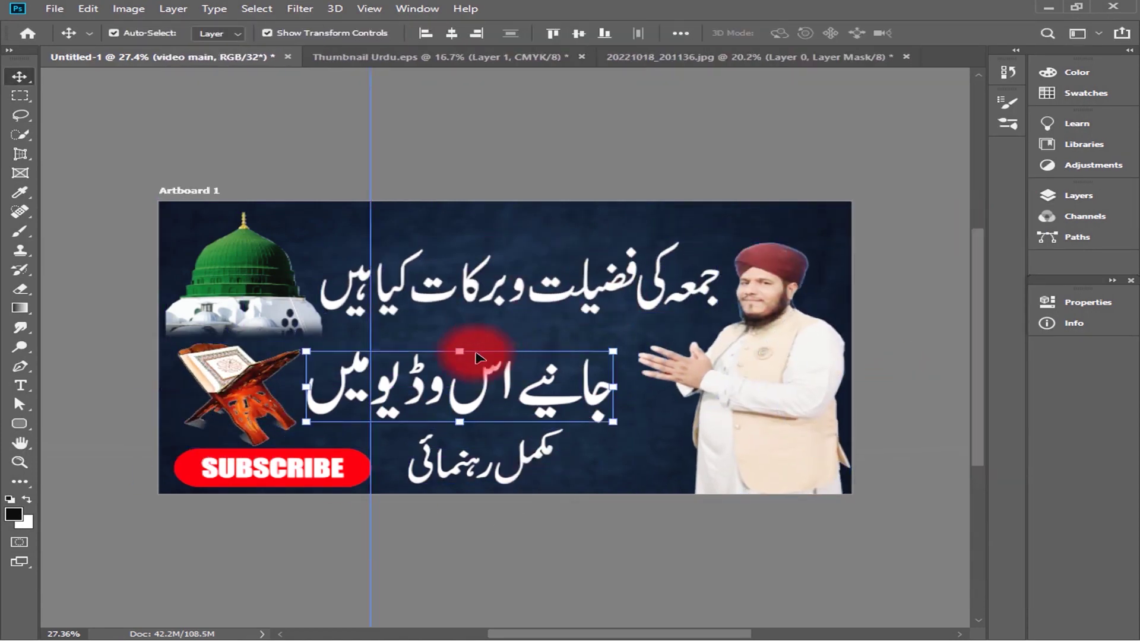
Step: Enlarge the middle Urdu line and the top headline slightly
{"action": "left_click_drag", "start_coordinate": [485, 343], "coordinate": [466, 342]}
{"action": "key", "text": "ctrl+t"}
{"action": "left_click_drag", "start_coordinate": [522, 472], "coordinate": [540, 469]}
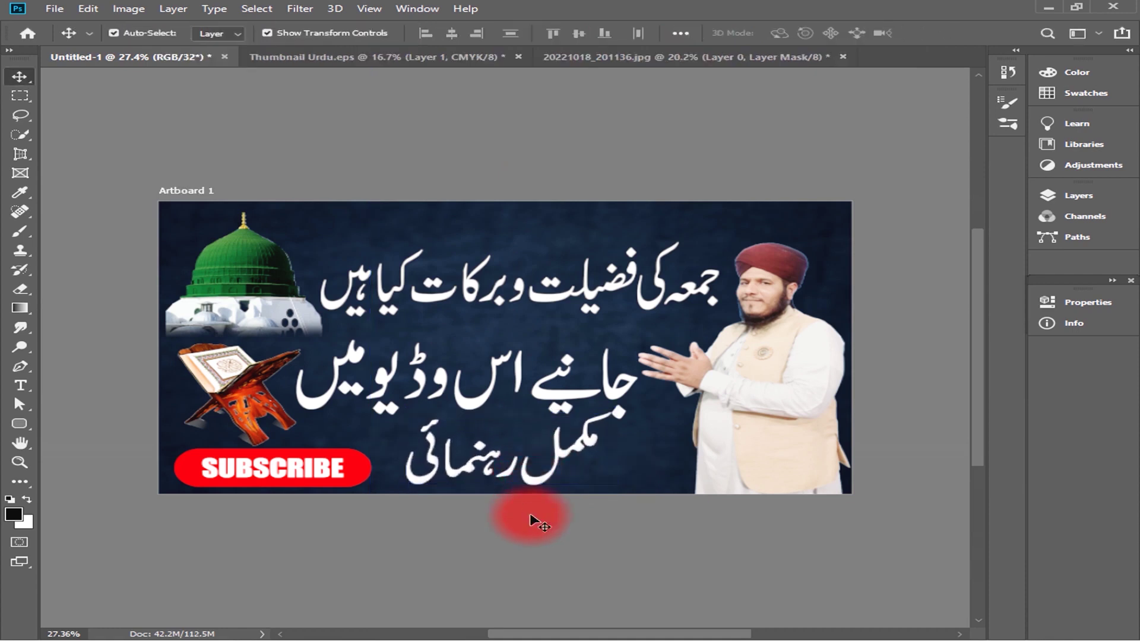
{"action": "left_click", "coordinate": [522, 291]}
{"action": "key", "text": "ctrl+t"}
{"action": "left_click_drag", "start_coordinate": [522, 291], "coordinate": [542, 306]}
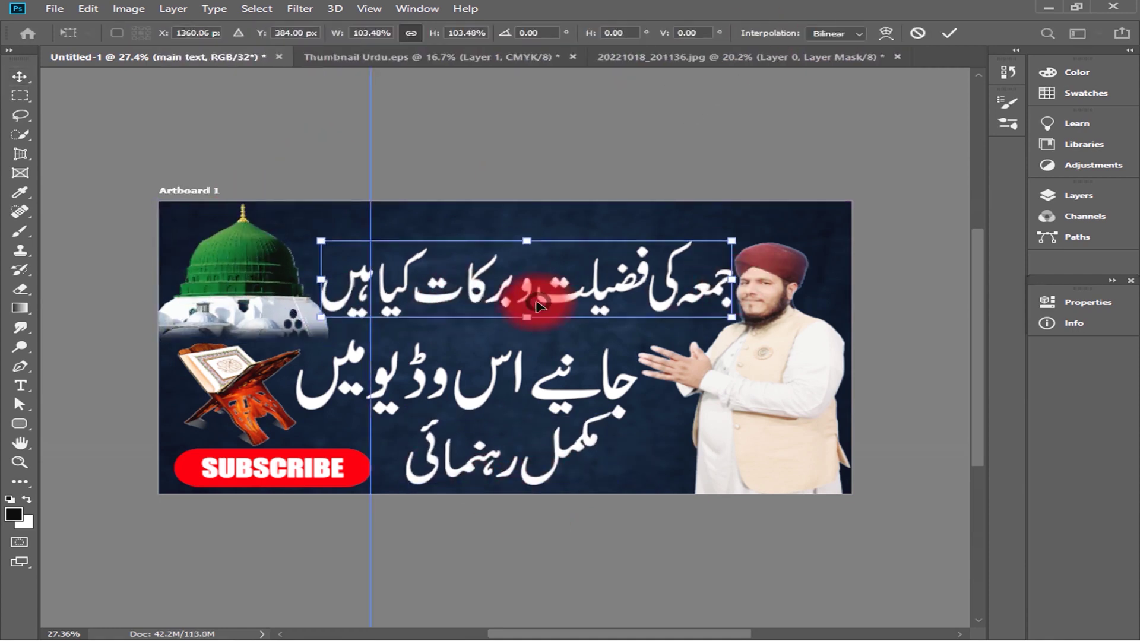
{"action": "left_click", "coordinate": [466, 202]}
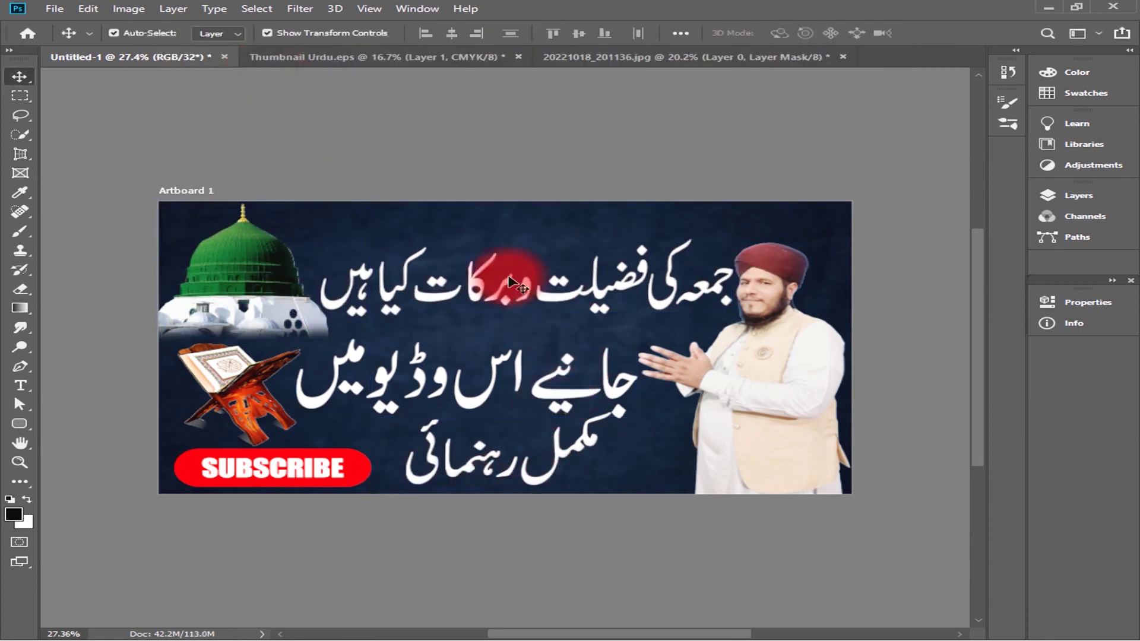
{"action": "left_click", "coordinate": [1048, 195]}
Step: Give the video main line a yellow Color Overlay and a black Stroke
{"action": "left_click", "coordinate": [852, 590]}
{"action": "double_click", "coordinate": [827, 415]}
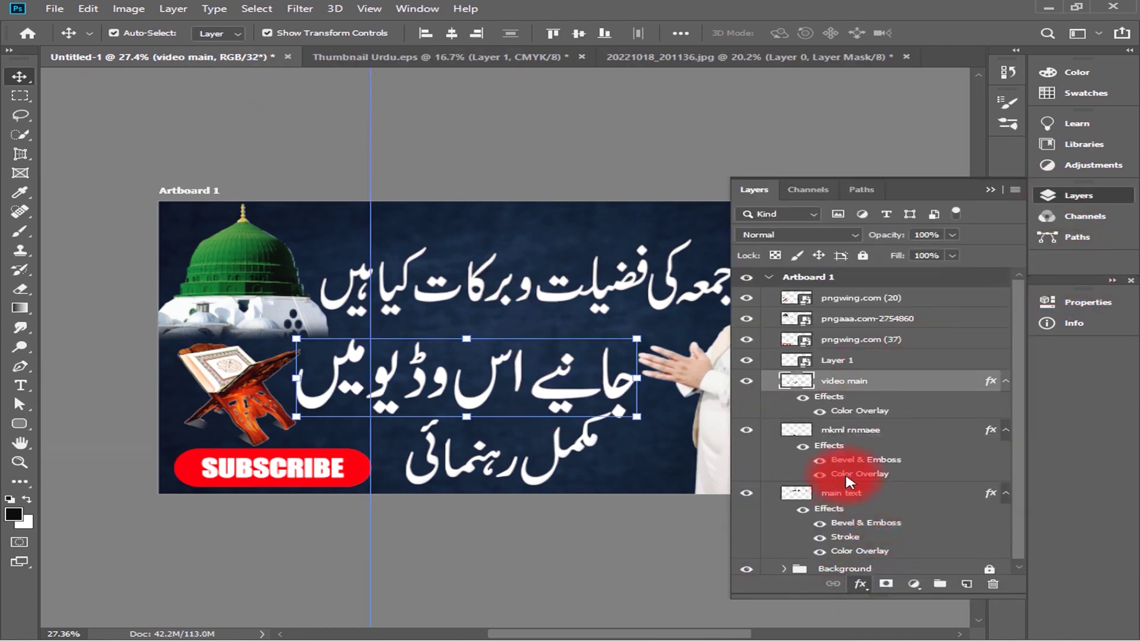
{"action": "left_click", "coordinate": [895, 498]}
{"action": "left_click", "coordinate": [942, 157]}
{"action": "left_click_drag", "start_coordinate": [546, 277], "coordinate": [865, 229]}
{"action": "left_click", "coordinate": [1068, 310]}
{"action": "left_click", "coordinate": [885, 445]}
{"action": "left_click", "coordinate": [828, 457]}
{"action": "mouse_move", "coordinate": [890, 459]}
{"action": "left_mouse_down"}
{"action": "mouse_move", "coordinate": [891, 536]}
{"action": "mouse_move", "coordinate": [893, 508]}
{"action": "left_mouse_up"}
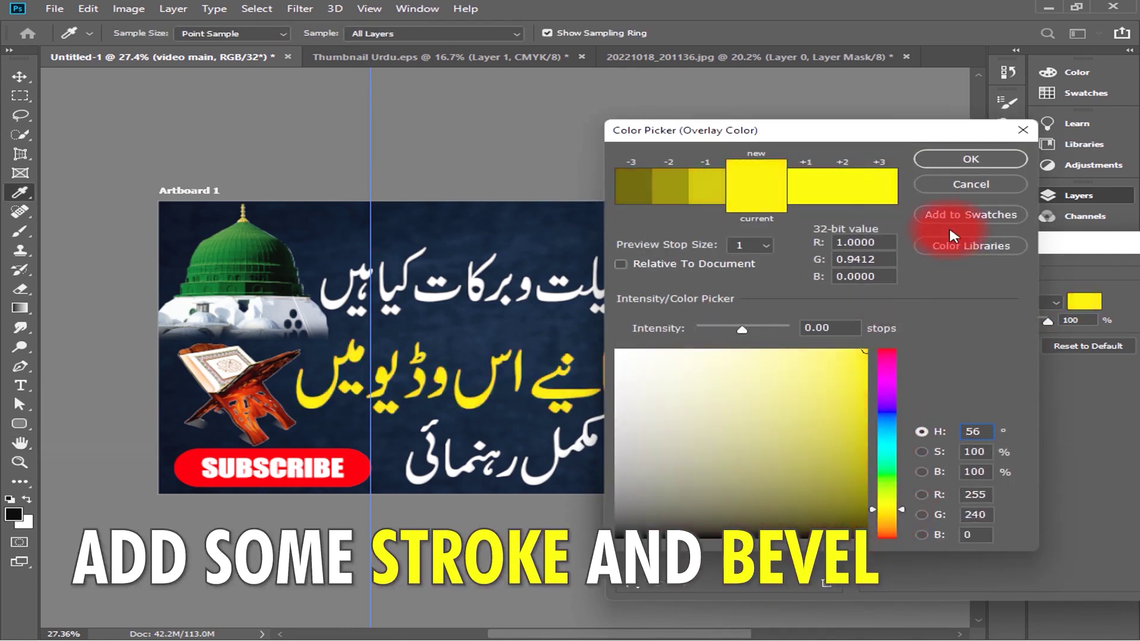
{"action": "left_click", "coordinate": [970, 159]}
{"action": "left_click", "coordinate": [905, 400]}
{"action": "left_click", "coordinate": [970, 159]}
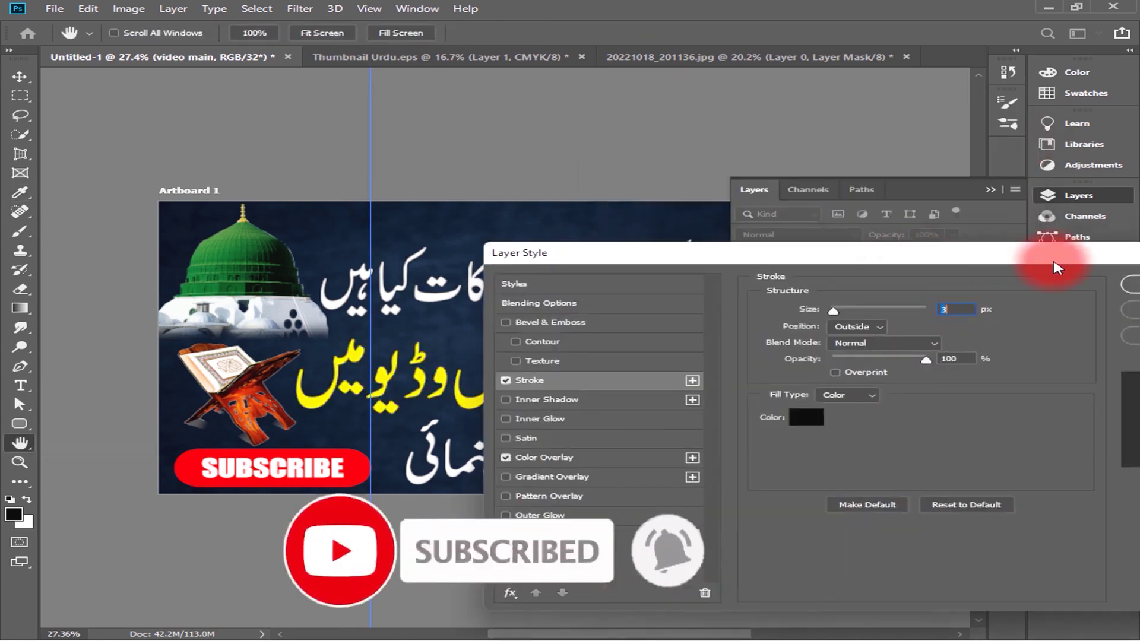
Step: Add Bevel & Emboss with size 32, white shadow colour and a -25° light angle
{"action": "left_click", "coordinate": [686, 323]}
{"action": "left_click", "coordinate": [1105, 462]}
{"action": "left_click", "coordinate": [970, 159]}
{"action": "left_click", "coordinate": [1106, 500]}
{"action": "left_click", "coordinate": [618, 351]}
{"action": "left_click", "coordinate": [994, 163]}
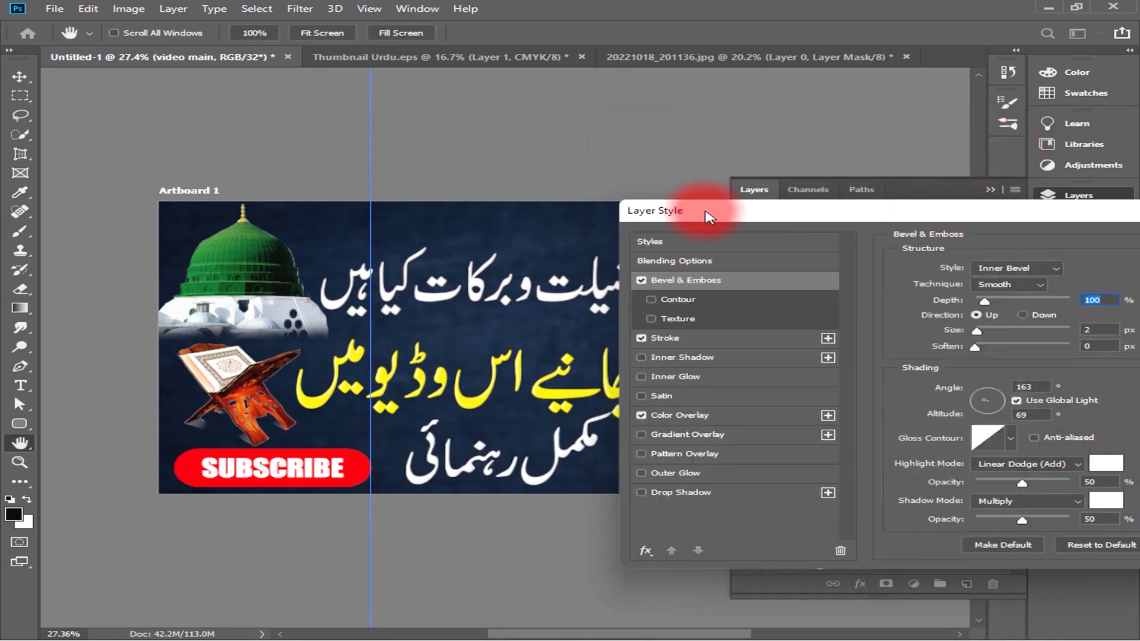
{"action": "left_click_drag", "start_coordinate": [713, 210], "coordinate": [608, 210]}
{"action": "left_click", "coordinate": [876, 331]}
{"action": "left_click", "coordinate": [976, 463]}
{"action": "left_click", "coordinate": [891, 406]}
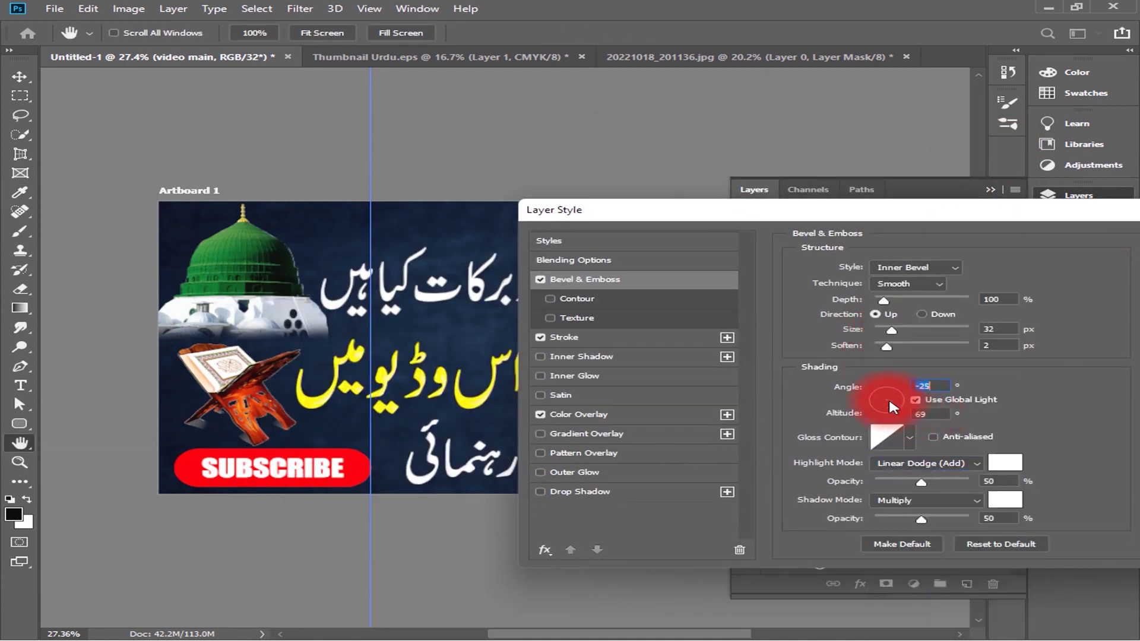
{"action": "key", "text": "Return"}
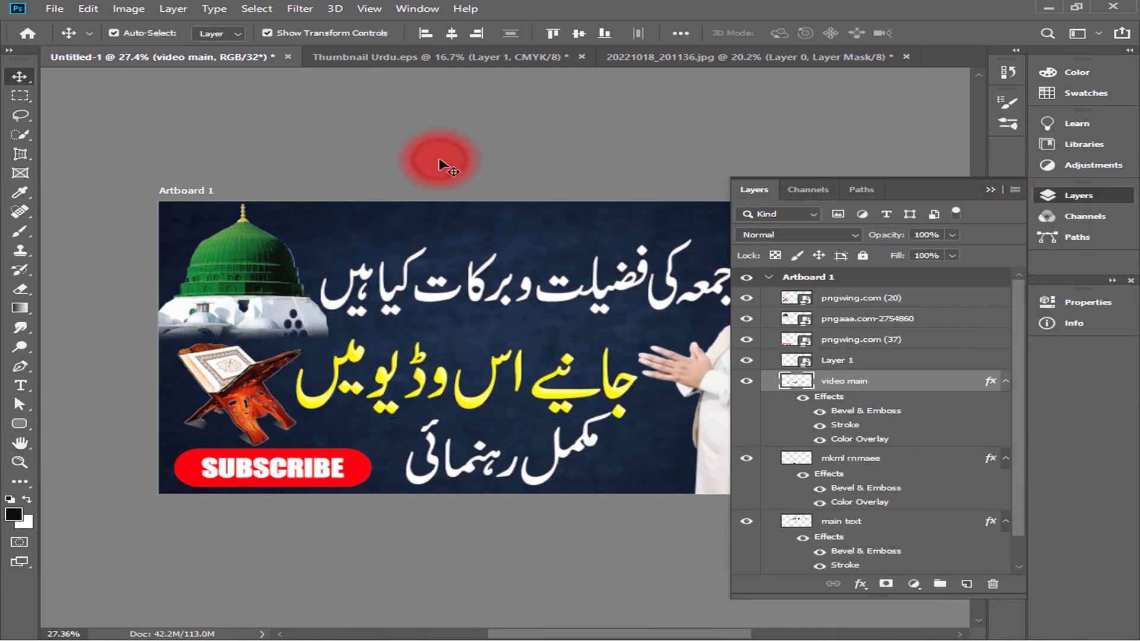
{"action": "left_click", "coordinate": [991, 189]}
{"action": "left_click_drag", "start_coordinate": [274, 453], "coordinate": [274, 440]}
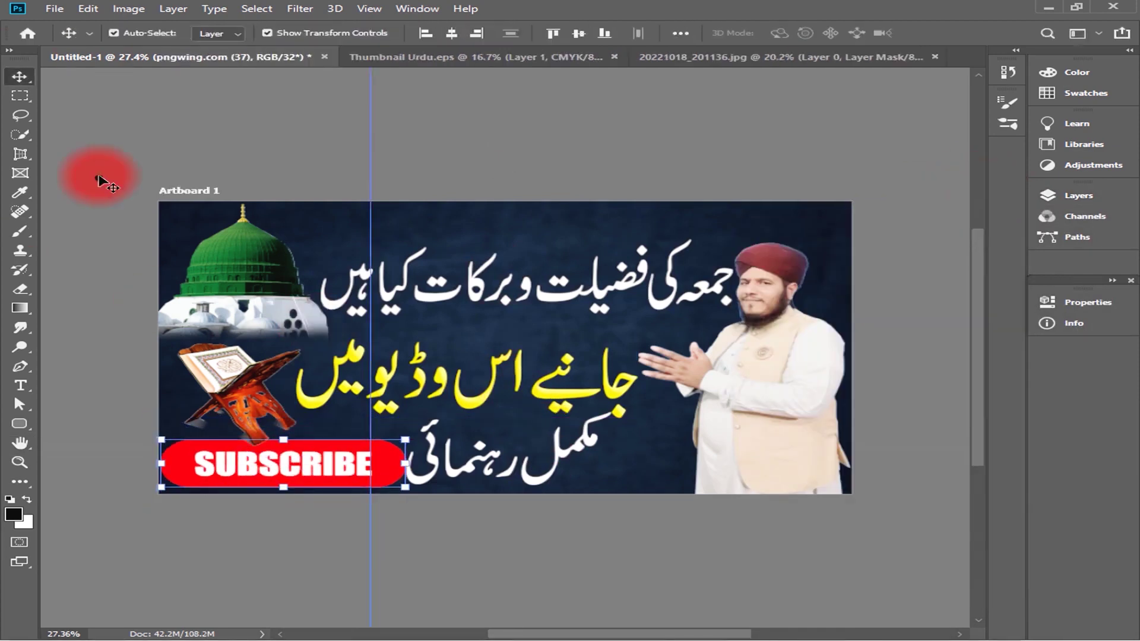
Step: Commit the SUBSCRIBE resize and confirm the bottom Urdu line's Bevel & Emboss settings
{"action": "key", "text": "Return"}
{"action": "left_click", "coordinate": [529, 466]}
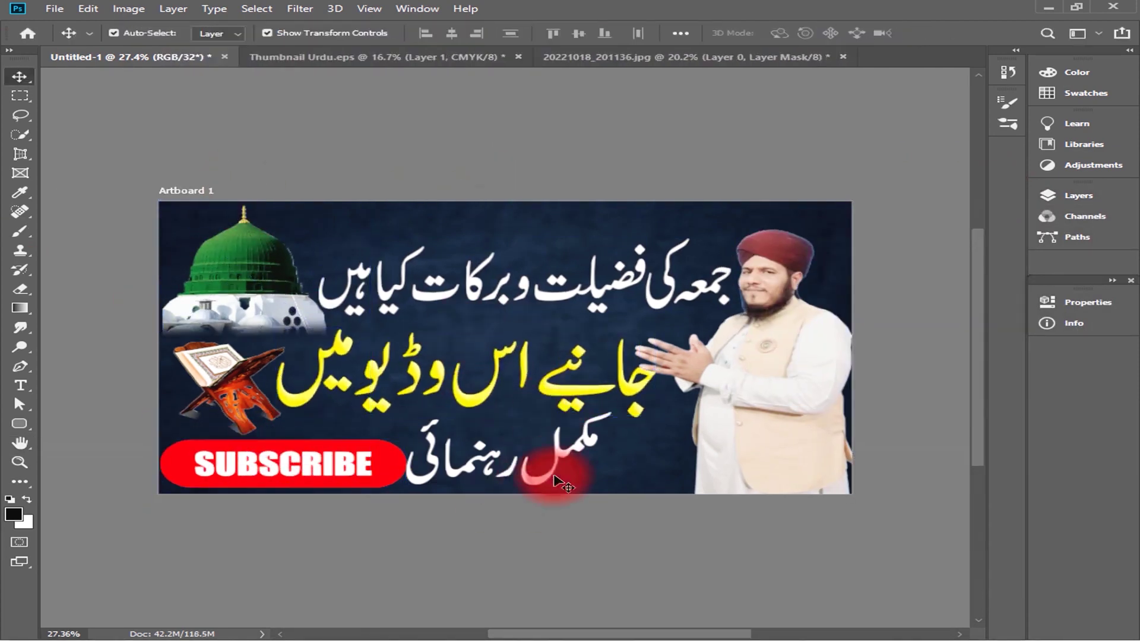
{"action": "left_click", "coordinate": [1078, 195]}
{"action": "left_click", "coordinate": [837, 459]}
{"action": "double_click", "coordinate": [878, 473]}
{"action": "left_click", "coordinate": [954, 166]}
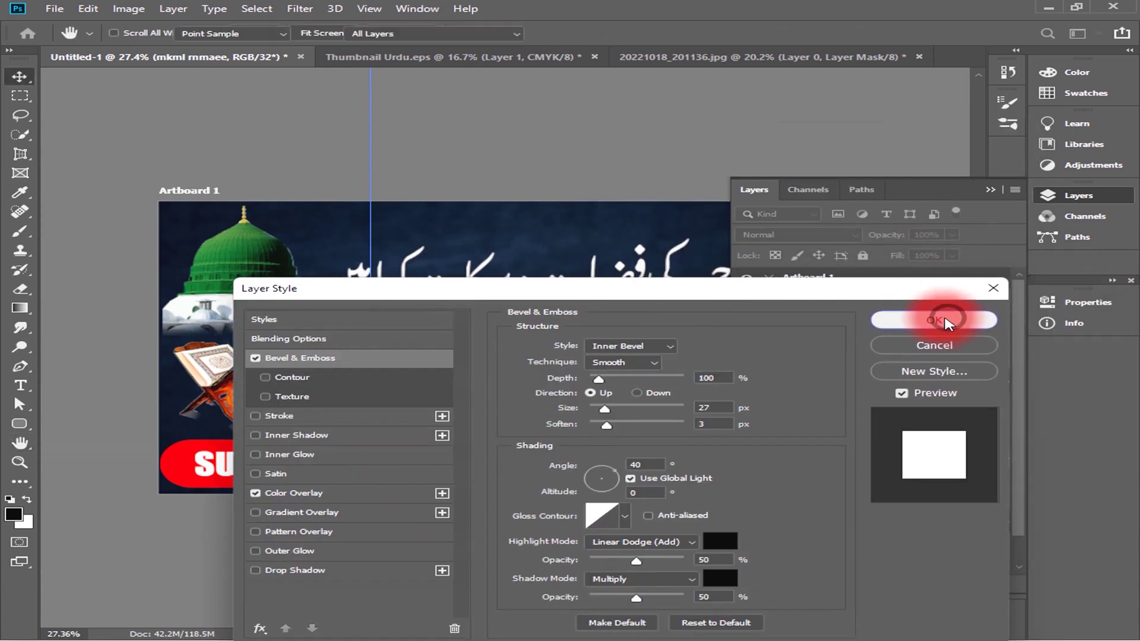
{"action": "left_click", "coordinate": [941, 318]}
{"action": "left_click", "coordinate": [1078, 195]}
{"action": "left_click", "coordinate": [532, 236]}
{"action": "left_click", "coordinate": [1077, 195]}
{"action": "double_click", "coordinate": [879, 234]}
{"action": "left_click", "coordinate": [936, 318]}
{"action": "left_click", "coordinate": [1077, 196]}
Step: Enlarge and narrow the top headline, then reposition the yellow middle line and headline
{"action": "key", "text": "ctrl+t"}
{"action": "mouse_move", "coordinate": [728, 313]}
{"action": "left_mouse_down"}
{"action": "mouse_move", "coordinate": [711, 318]}
{"action": "mouse_move", "coordinate": [721, 319]}
{"action": "left_mouse_up"}
{"action": "left_click_drag", "start_coordinate": [521, 238], "coordinate": [526, 238]}
{"action": "left_click", "coordinate": [540, 486]}
{"action": "key", "text": "Return"}
{"action": "left_click_drag", "start_coordinate": [653, 379], "coordinate": [712, 377]}
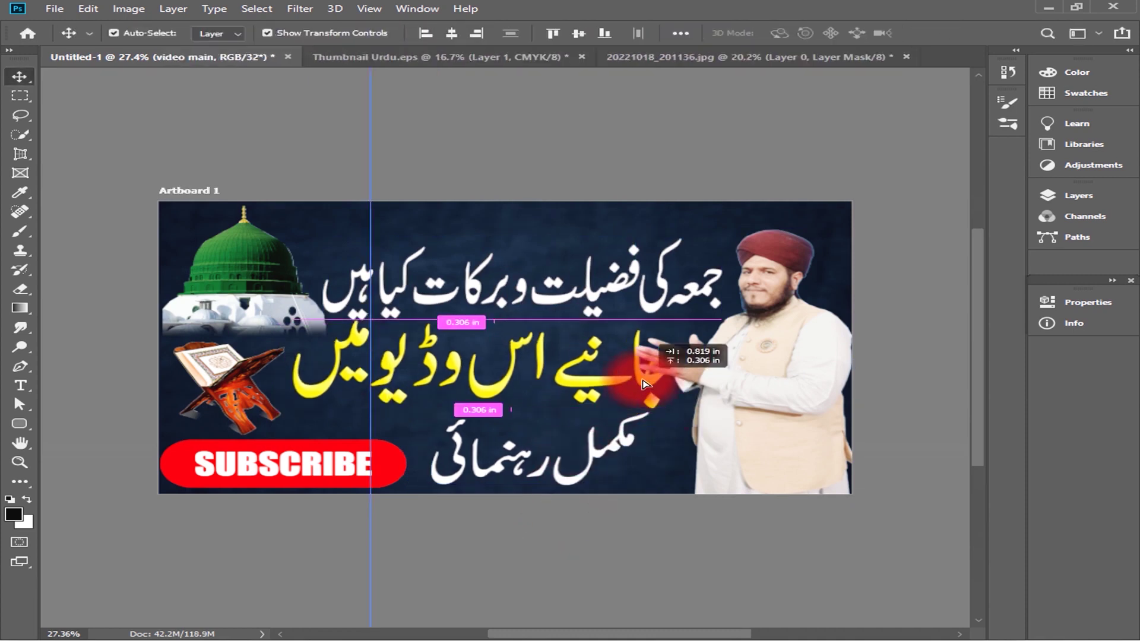
{"action": "left_click", "coordinate": [1078, 195]}
{"action": "left_click_drag", "start_coordinate": [490, 301], "coordinate": [553, 291]}
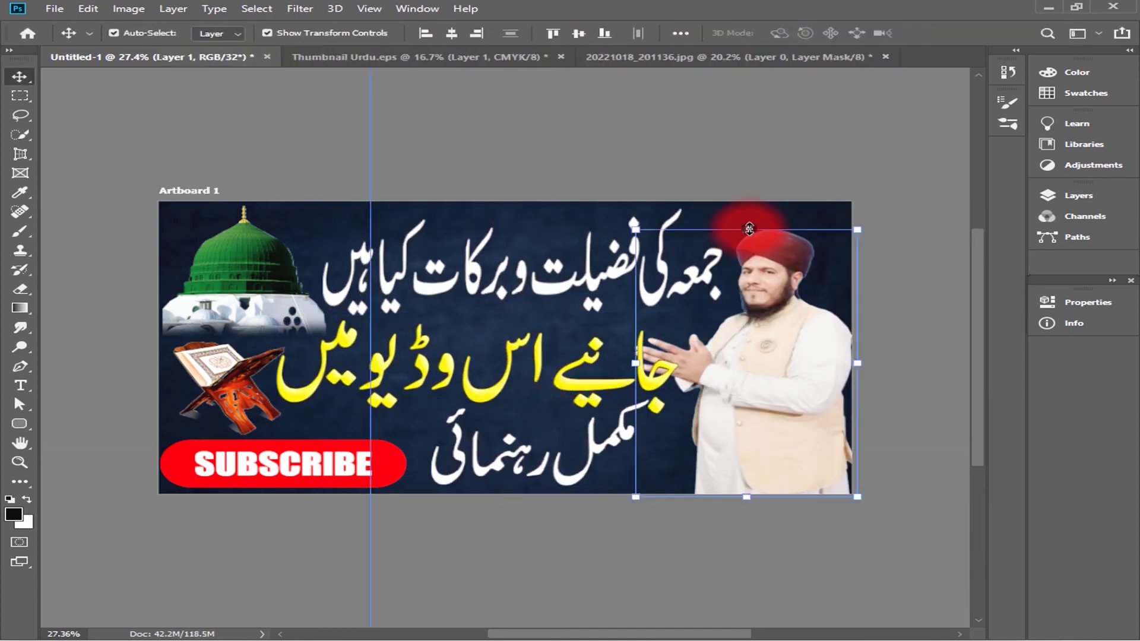
Step: Set up a white Stroke layer style on the man's cut-out layer
{"action": "left_click", "coordinate": [214, 8]}
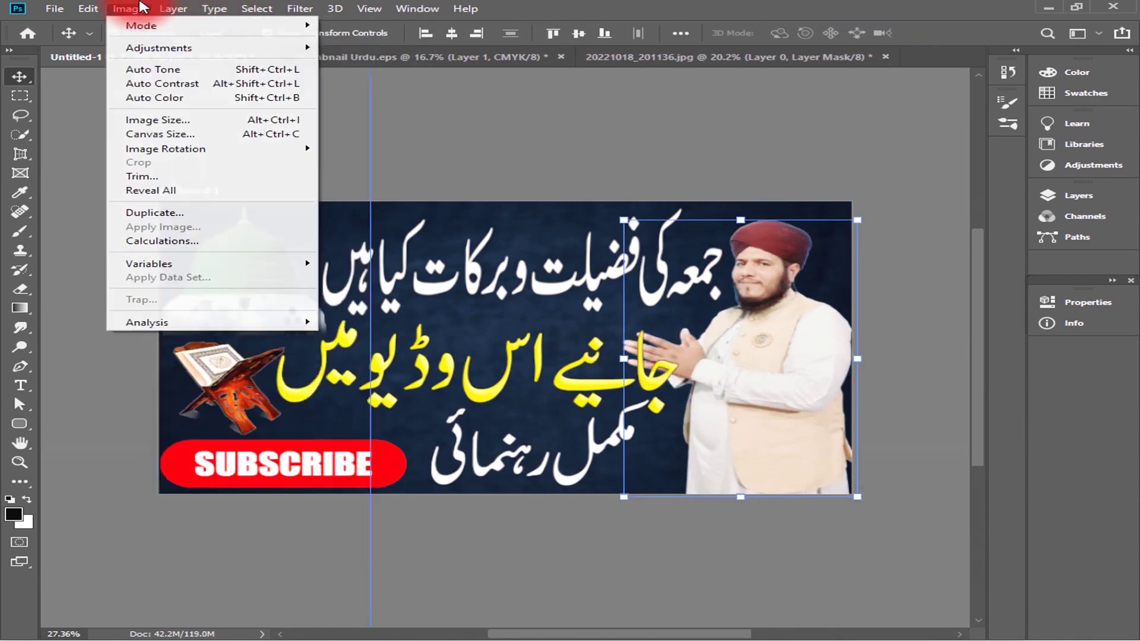
{"action": "left_click", "coordinate": [1078, 195]}
{"action": "left_click", "coordinate": [861, 493]}
{"action": "left_click", "coordinate": [863, 585]}
{"action": "left_click", "coordinate": [934, 305]}
{"action": "left_click", "coordinate": [1077, 195]}
{"action": "left_click", "coordinate": [828, 583]}
{"action": "left_click", "coordinate": [884, 484]}
Step: Apply the white stroke around the man and zoom back out to the whole thumbnail
{"action": "left_click_drag", "start_coordinate": [883, 313], "coordinate": [883, 392]}
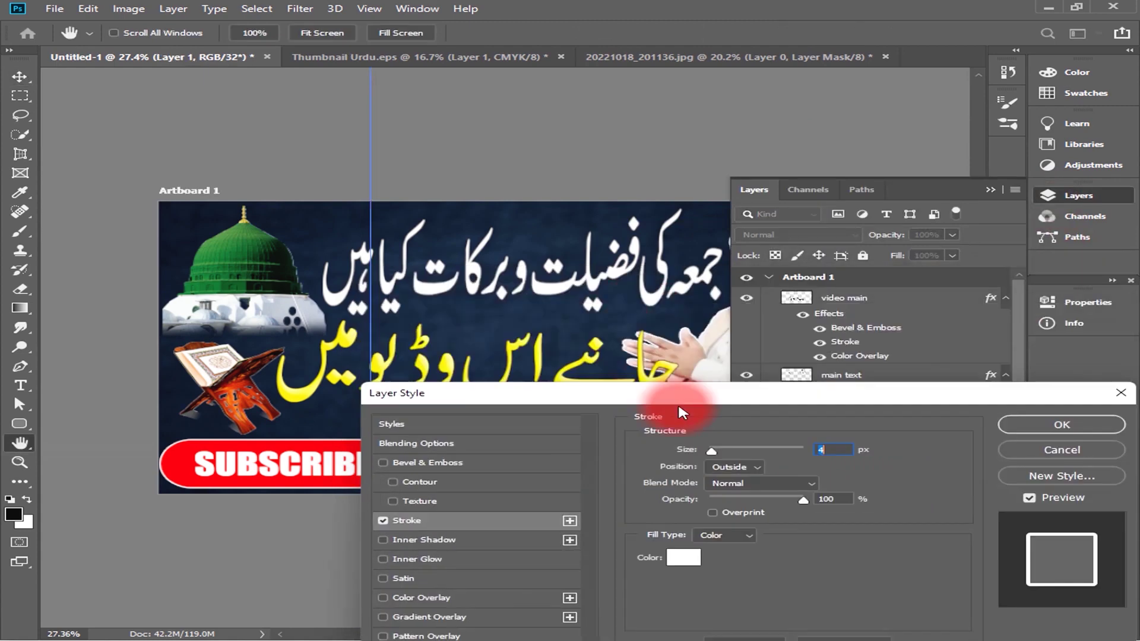
{"action": "left_click", "coordinate": [1044, 425]}
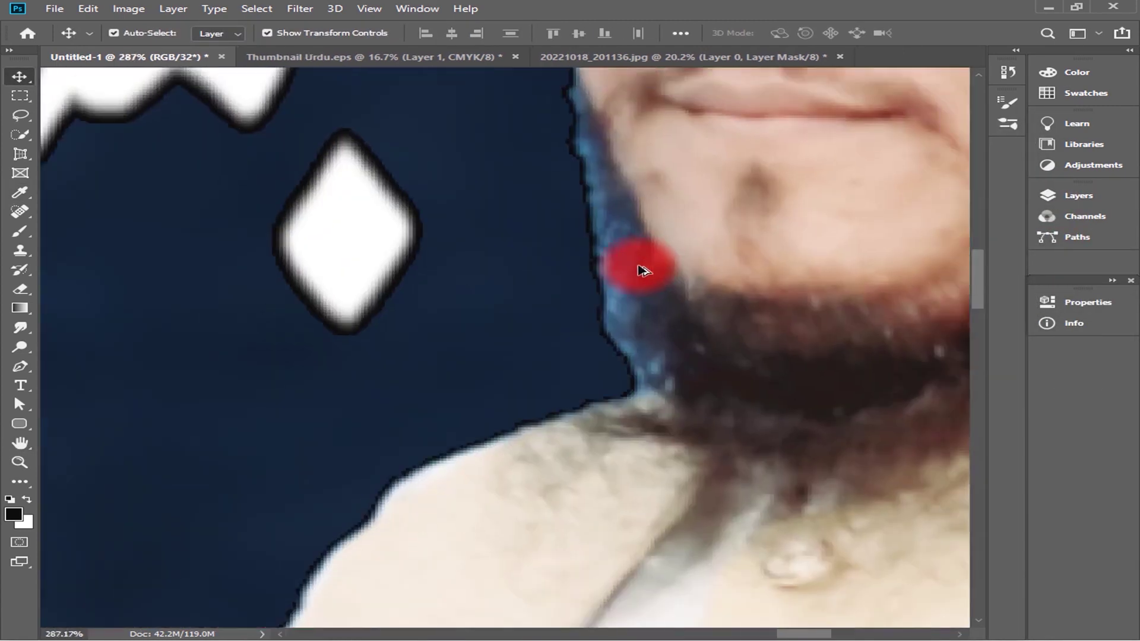
{"action": "key", "text": "v"}
{"action": "left_click", "coordinate": [439, 345]}
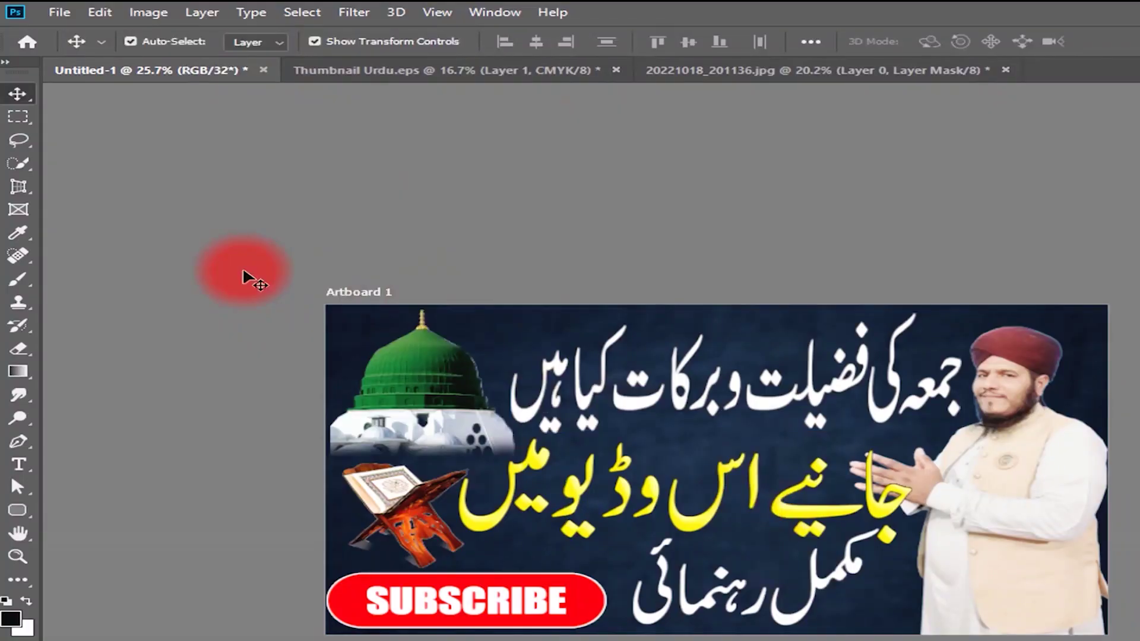
Step: Quick-export the thumbnail as a PNG, choosing the Only Games (F:) drive as the destination
{"action": "left_click", "coordinate": [59, 12]}
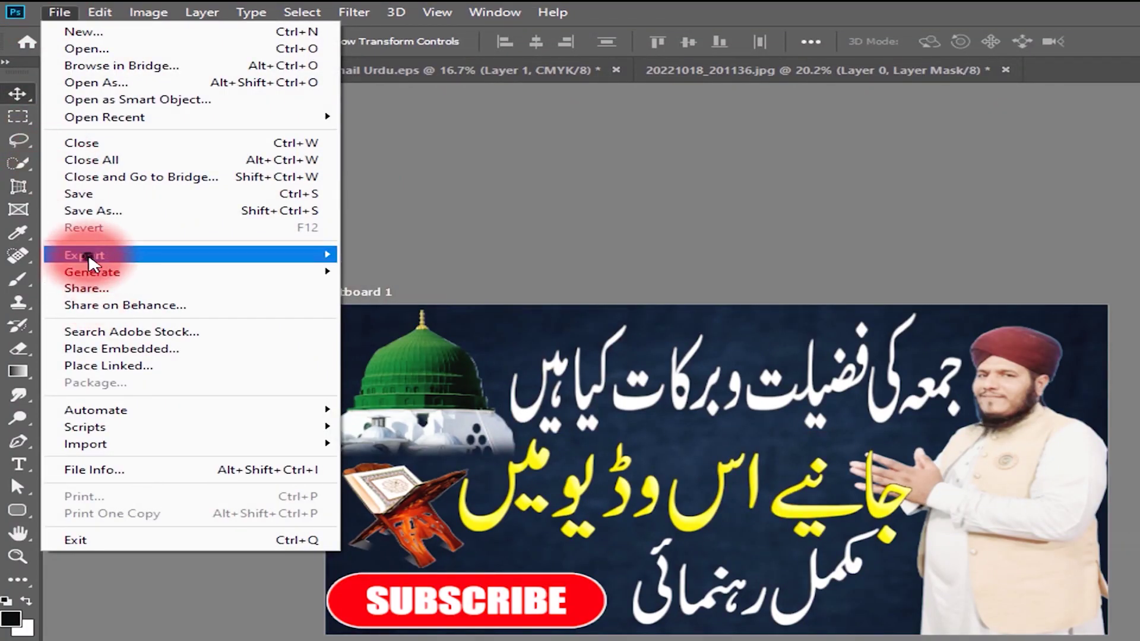
{"action": "left_click", "coordinate": [428, 255]}
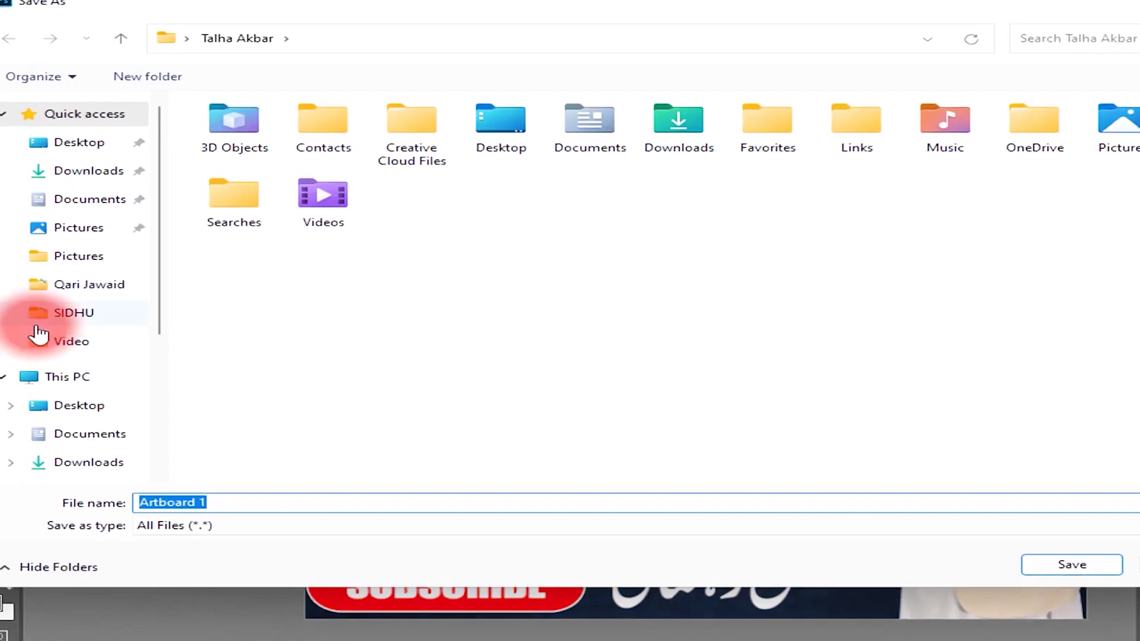
{"action": "scroll", "coordinate": [38, 331], "scroll_direction": "down", "scroll_amount": 2}
{"action": "scroll", "coordinate": [89, 450], "scroll_direction": "down", "scroll_amount": 2}
{"action": "left_click", "coordinate": [112, 455]}
{"action": "double_click", "coordinate": [1026, 165]}
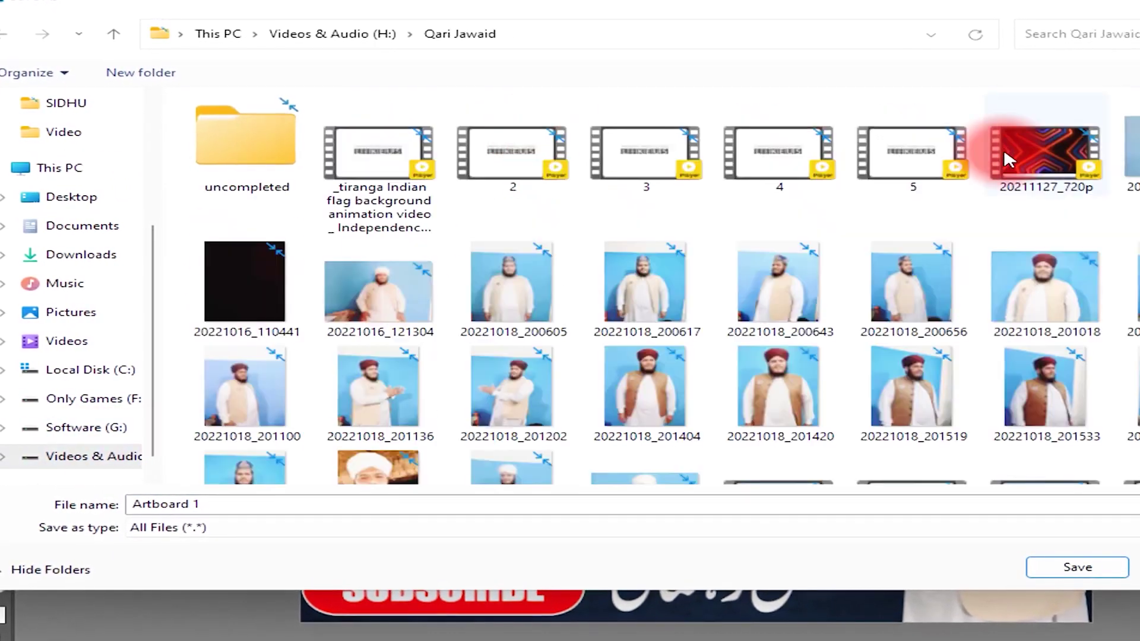
{"action": "double_click", "coordinate": [293, 140]}
{"action": "left_click", "coordinate": [6, 34]}
{"action": "left_click", "coordinate": [6, 34]}
{"action": "left_click", "coordinate": [89, 398]}
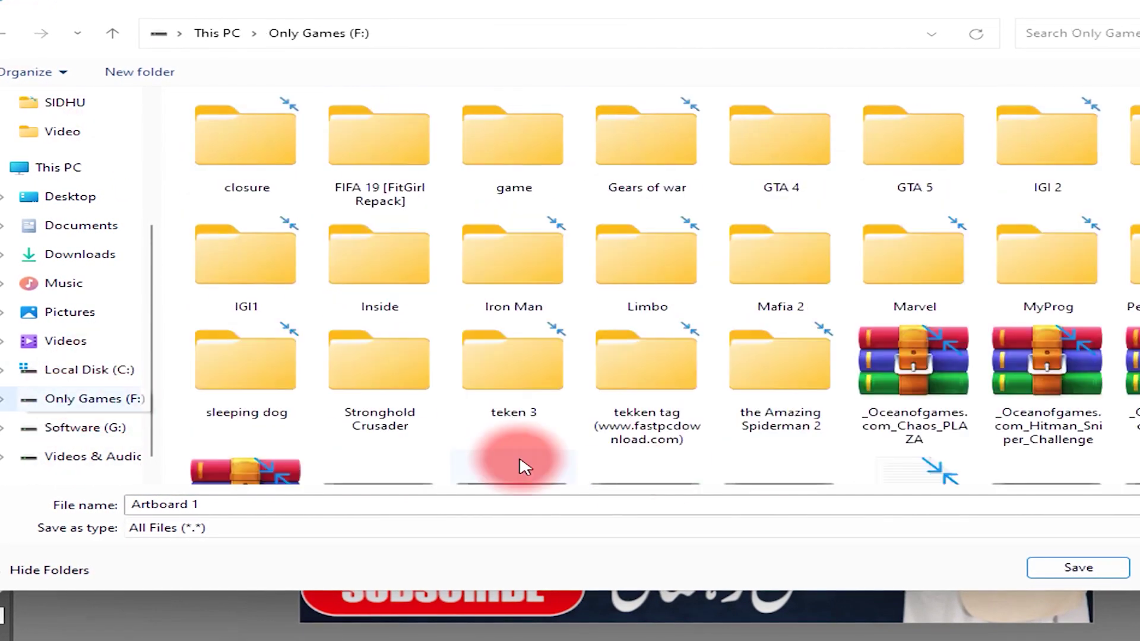
{"action": "scroll", "coordinate": [522, 463], "scroll_direction": "down", "scroll_amount": 5}
Step: Save the PNG under the file name 'juma ki fazilat'
{"action": "left_click", "coordinate": [572, 502]}
{"action": "type", "text": "j"}
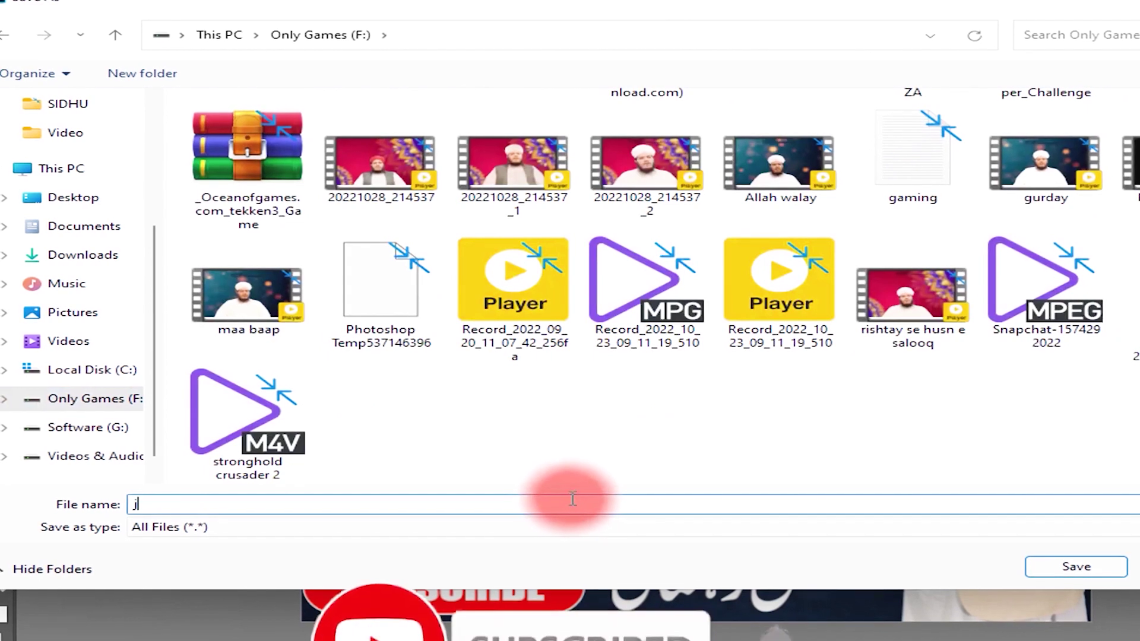
{"action": "type", "text": "um"}
{"action": "key", "text": "BackSpace"}
{"action": "type", "text": "uma ki fazil"}
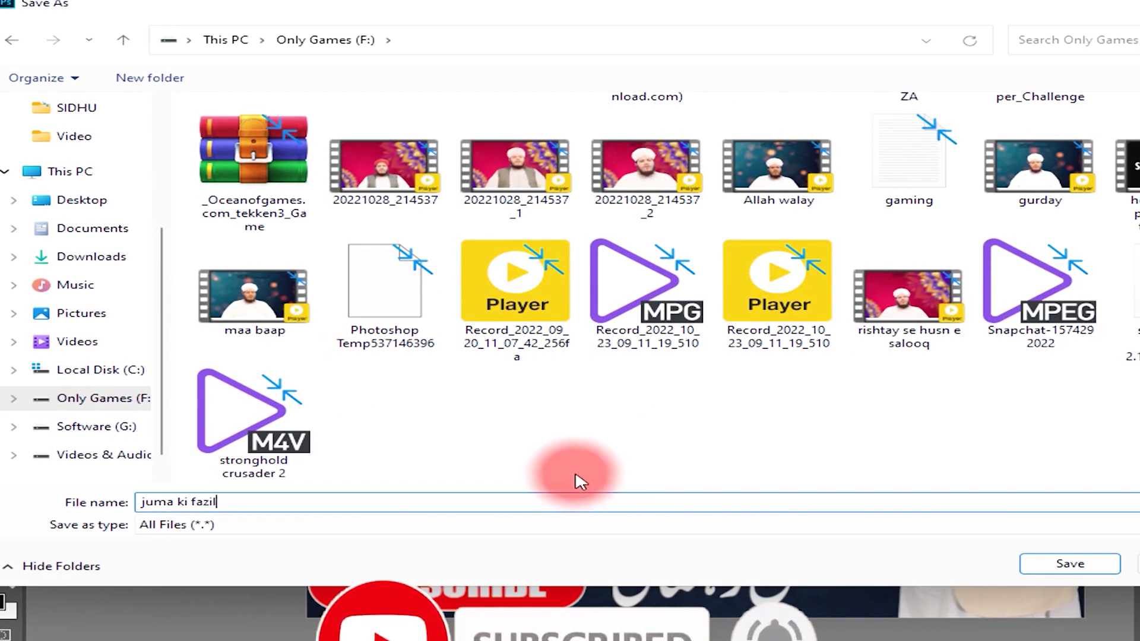
{"action": "type", "text": "at"}
{"action": "left_click", "coordinate": [1027, 560]}
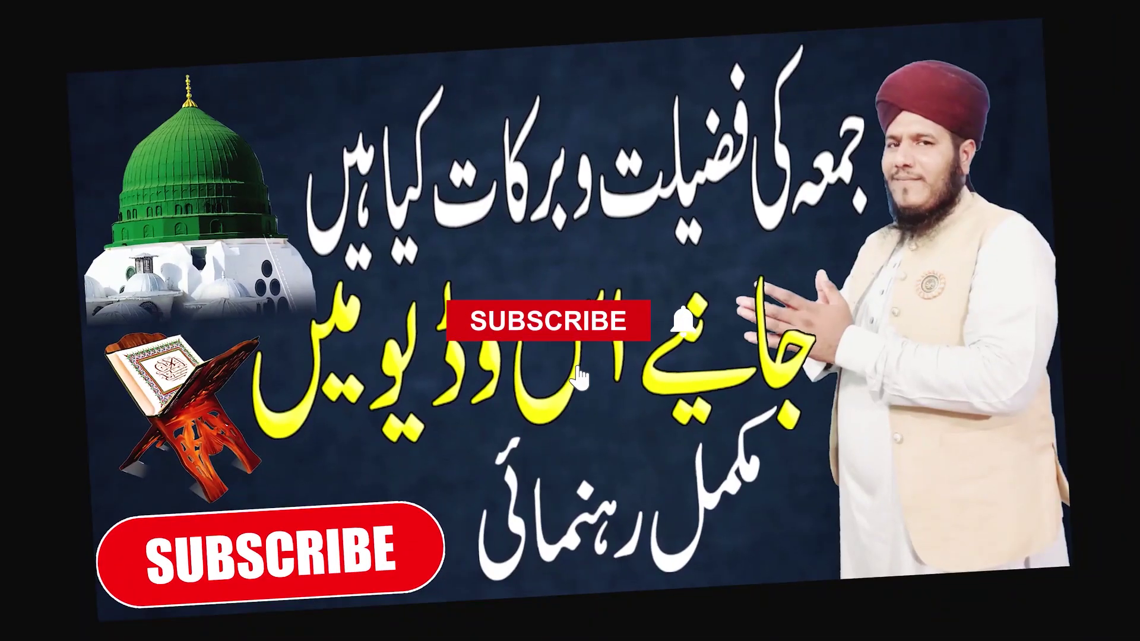